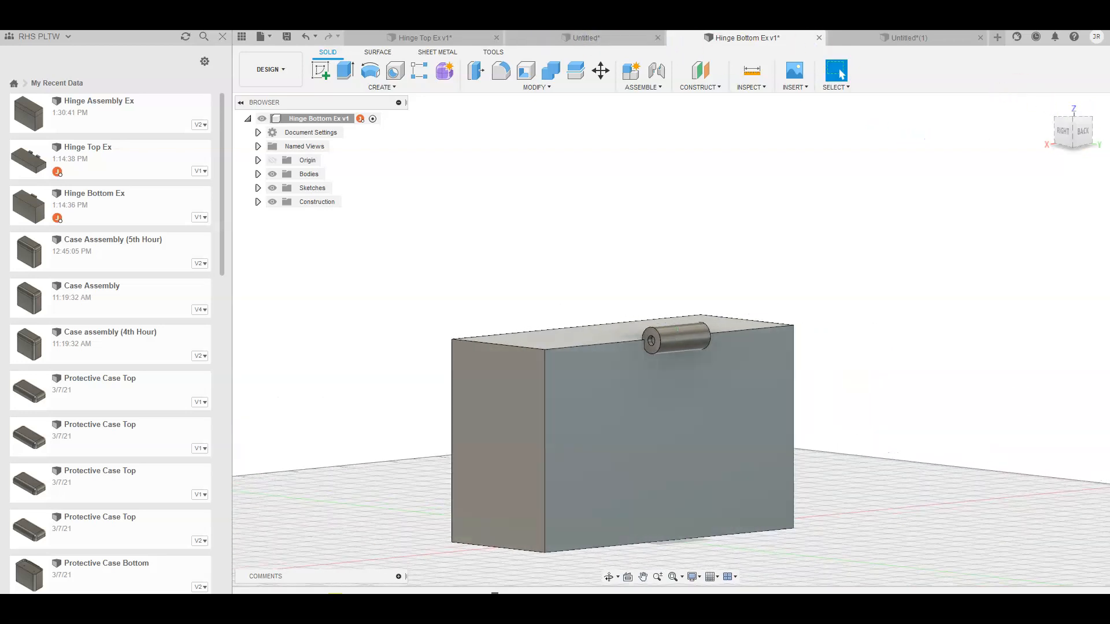
- Close both untitled designs without saving, leaving the Hinge Top Ex and Hinge Bottom Ex designs open
click(416, 37)
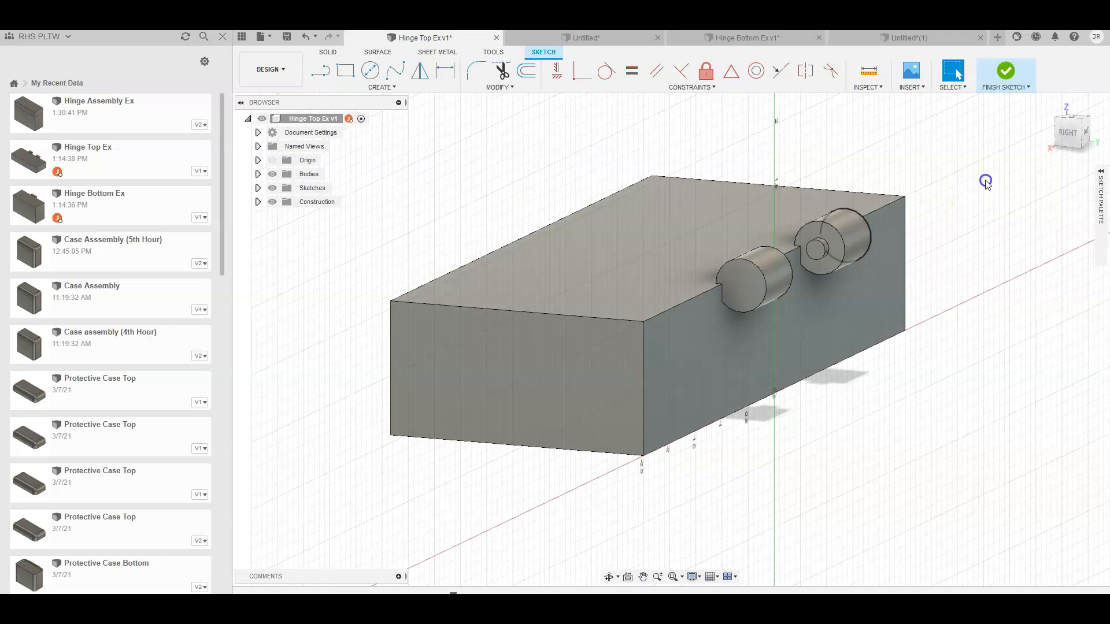
mouse_move(1062, 137)
mouse_down()
mouse_move(952, 146)
mouse_move(1089, 144)
mouse_move(1060, 140)
mouse_move(1071, 136)
mouse_up()
click(585, 39)
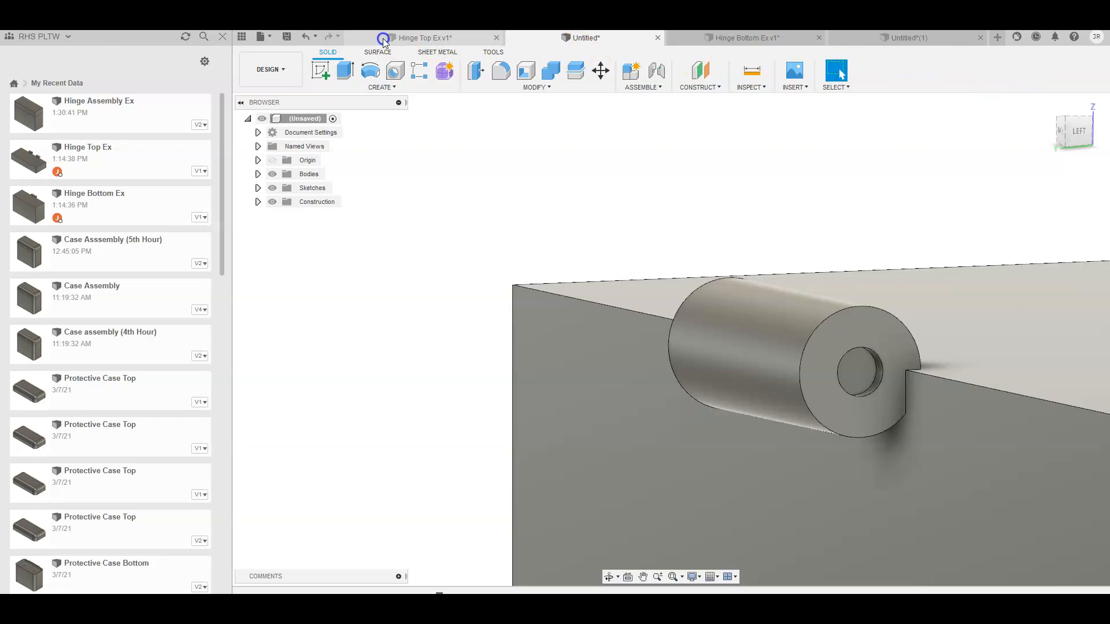
click(327, 74)
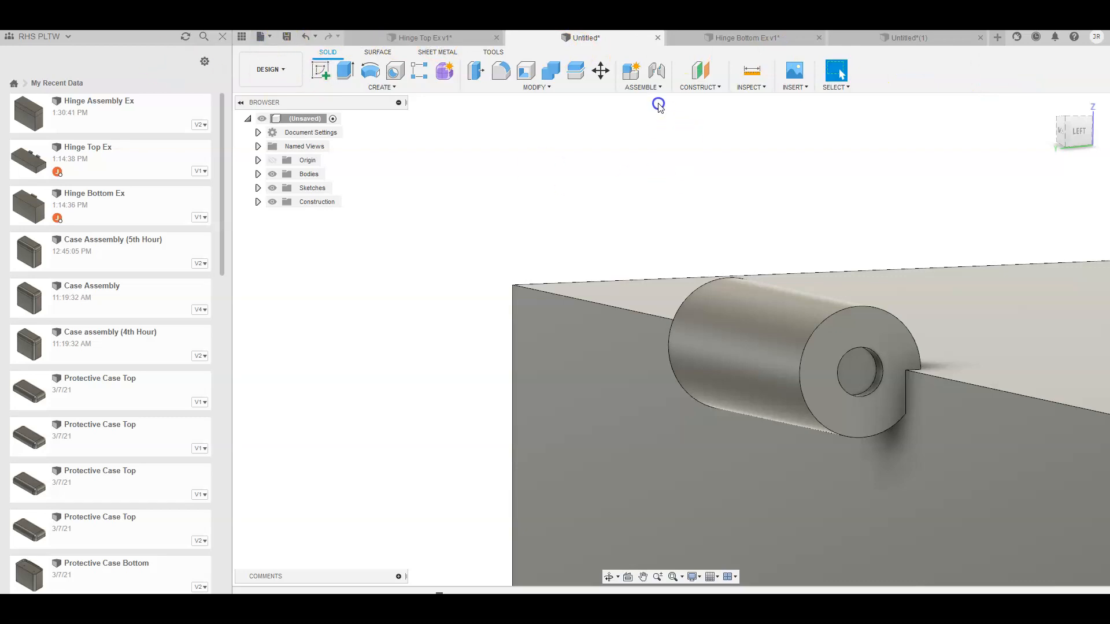
click(658, 40)
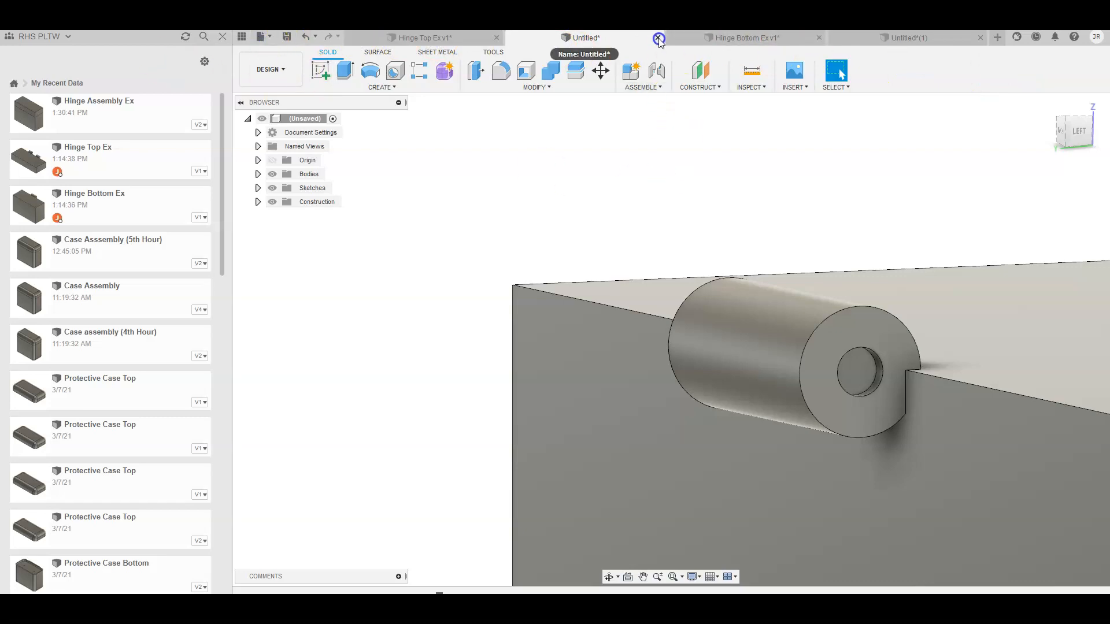
click(665, 263)
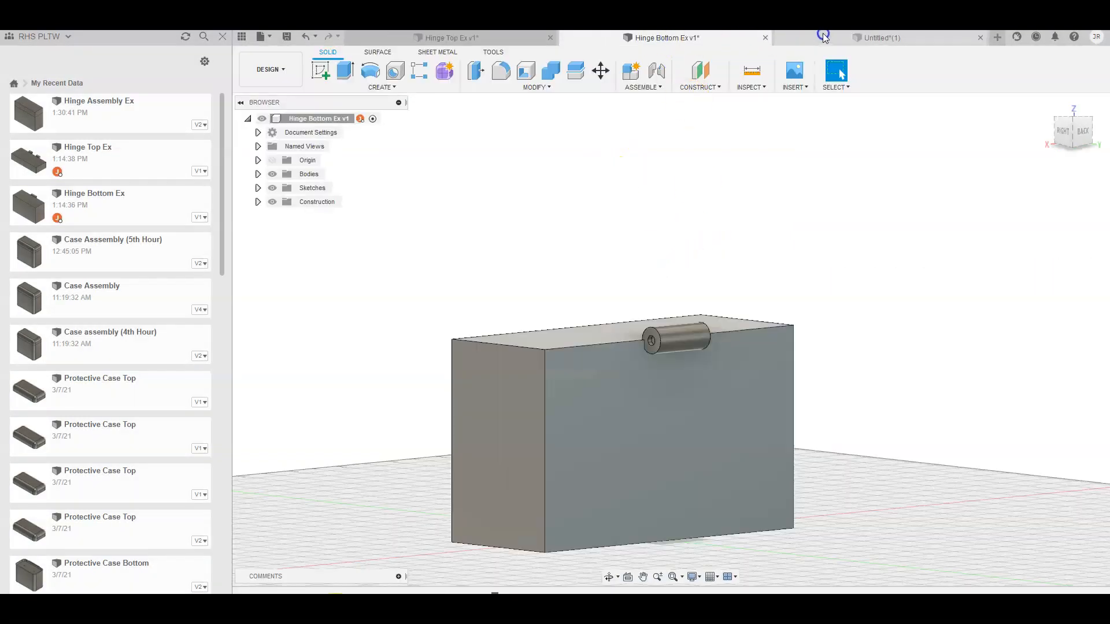
click(821, 38)
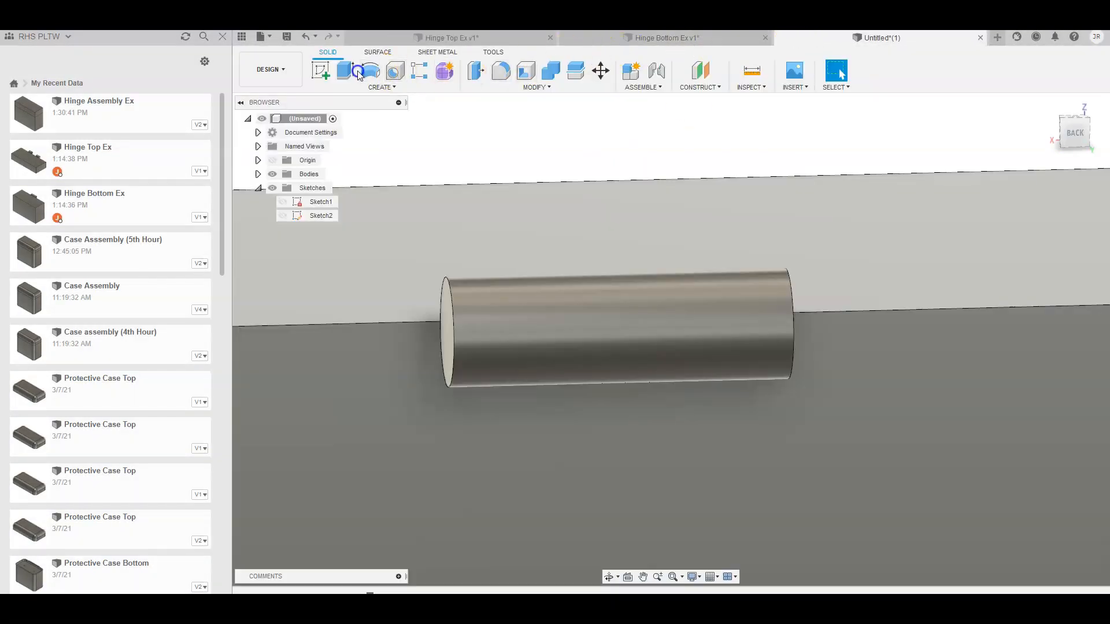
click(980, 38)
click(660, 257)
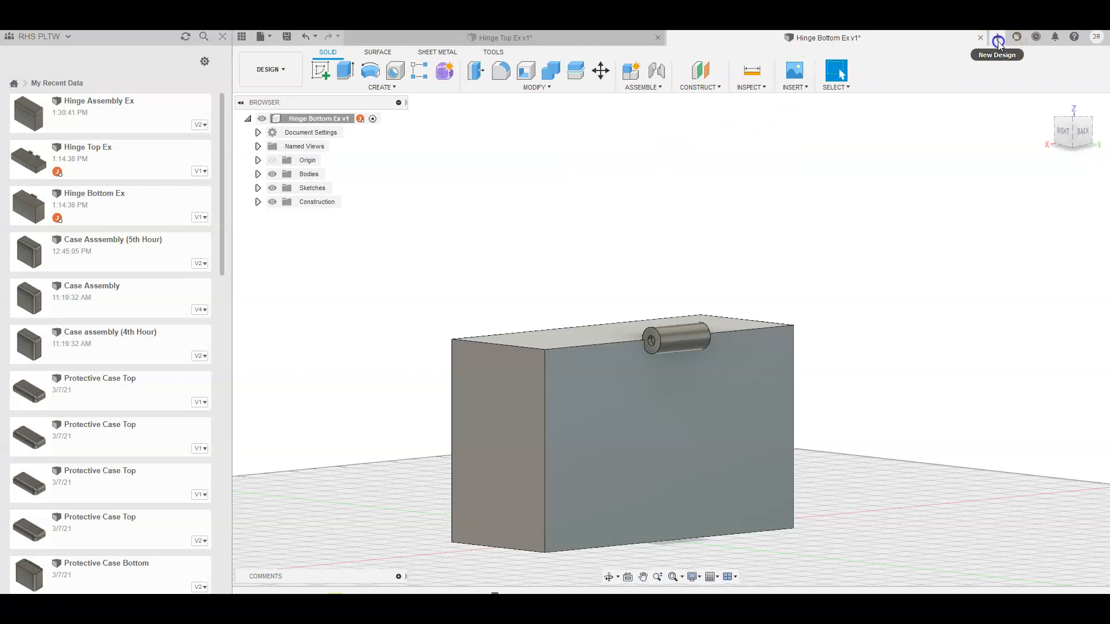
- Create a new design and save it as Case Assembly Ex2 in the Admin Project location
click(997, 40)
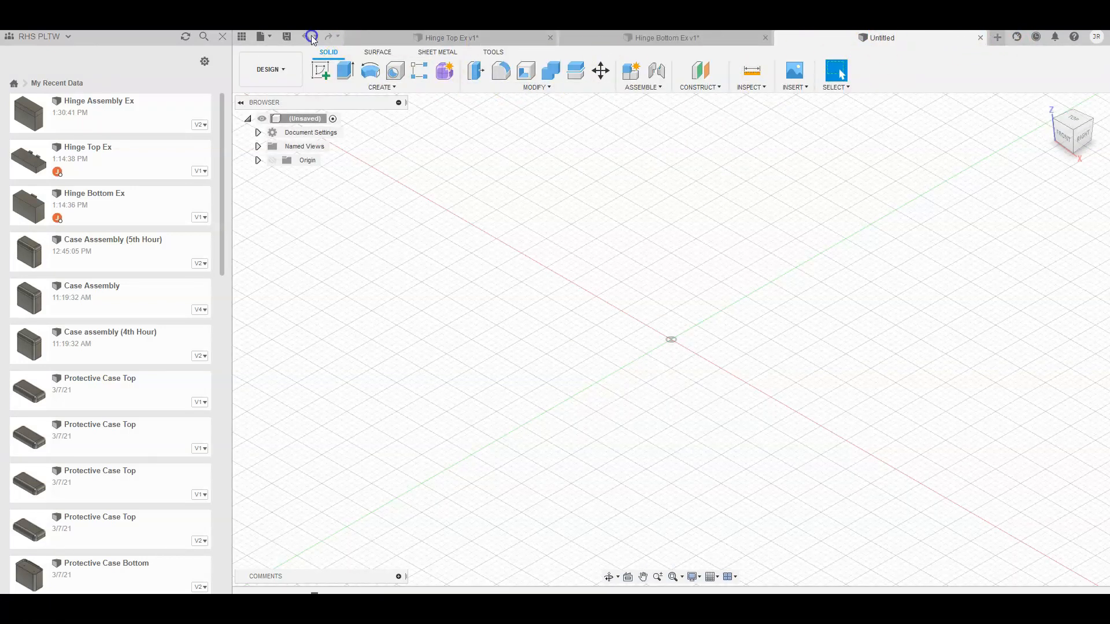
click(263, 37)
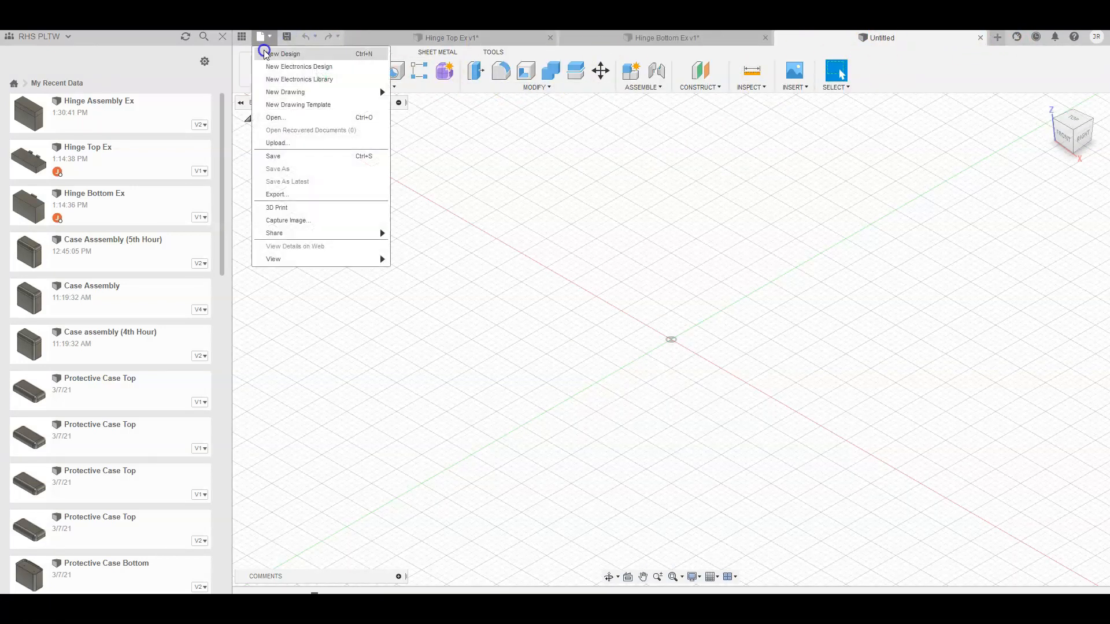
click(286, 156)
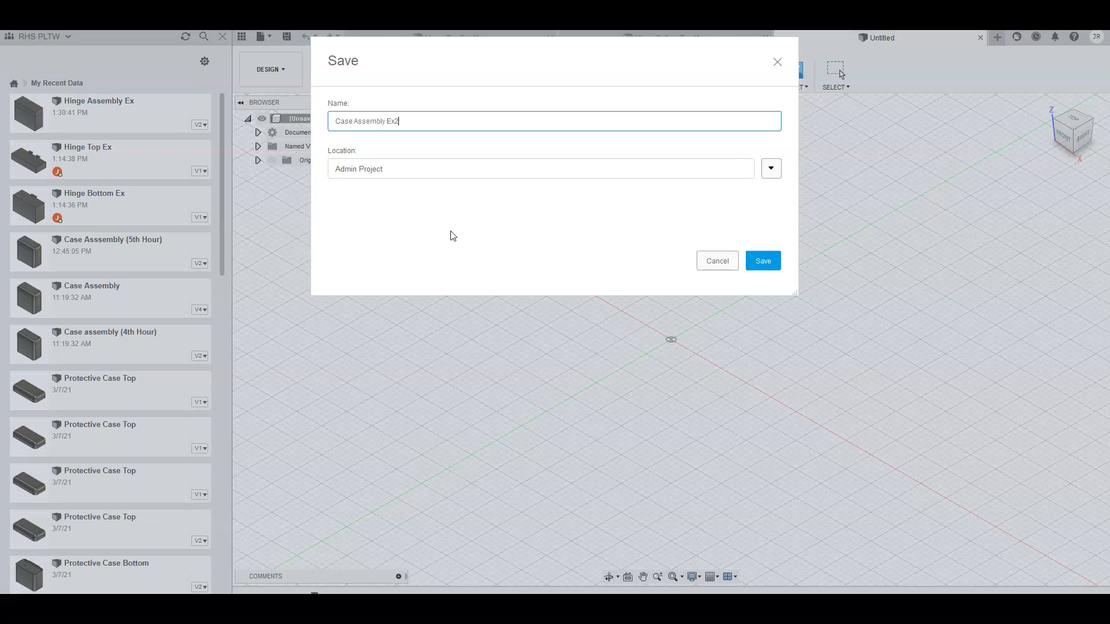
key(Return)
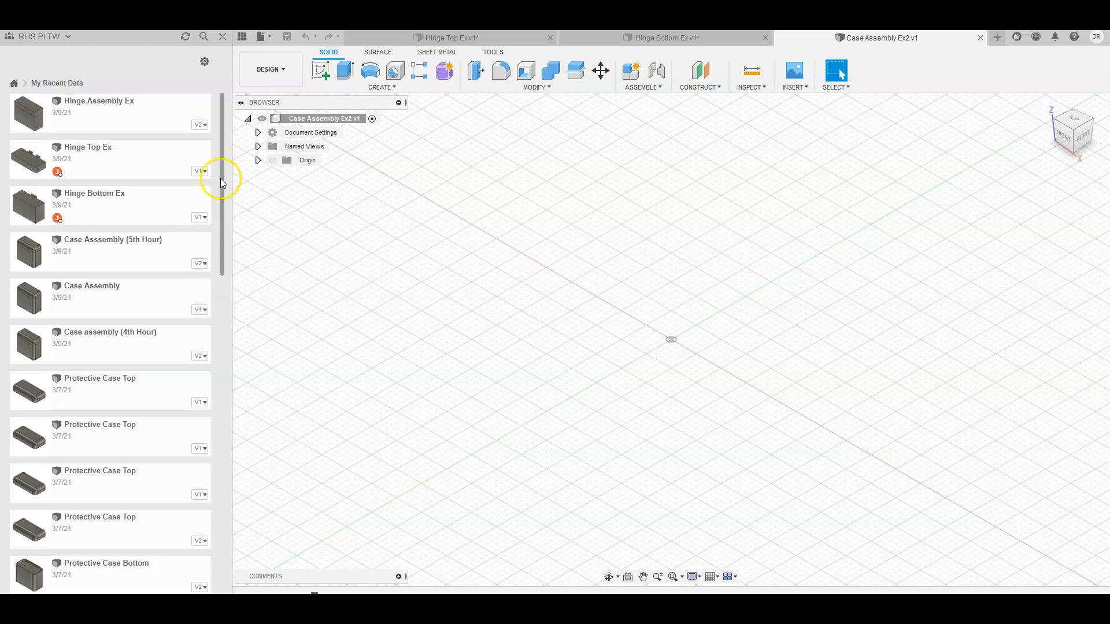
- Insert Hinge Top Ex into the assembly and move it about -4.30 in along Y
drag(154, 148, 640, 305)
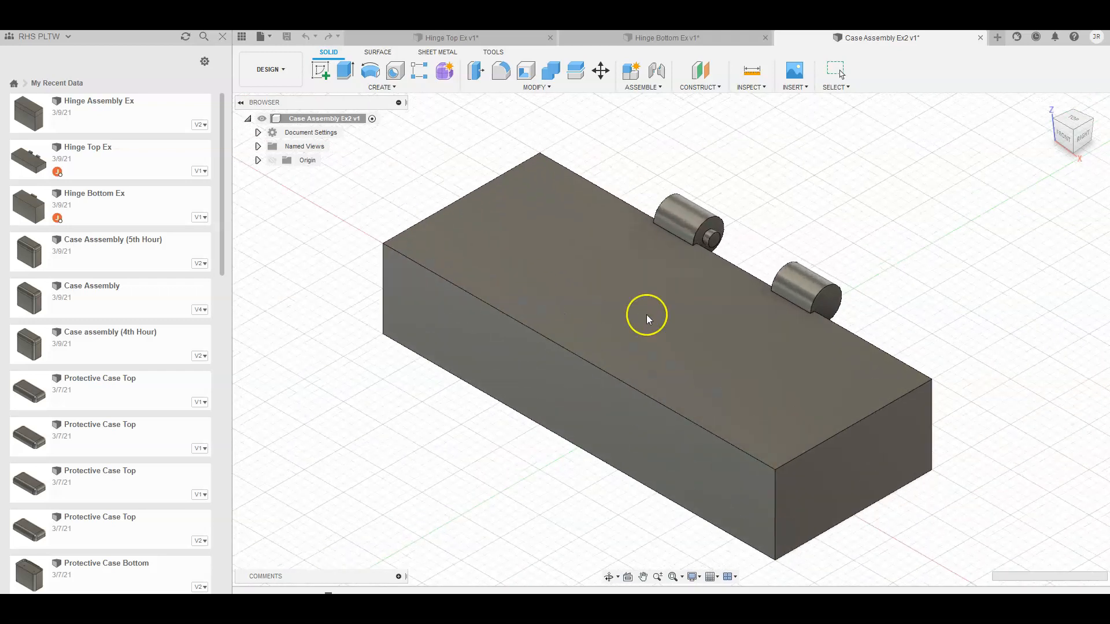
drag(684, 331, 325, 507)
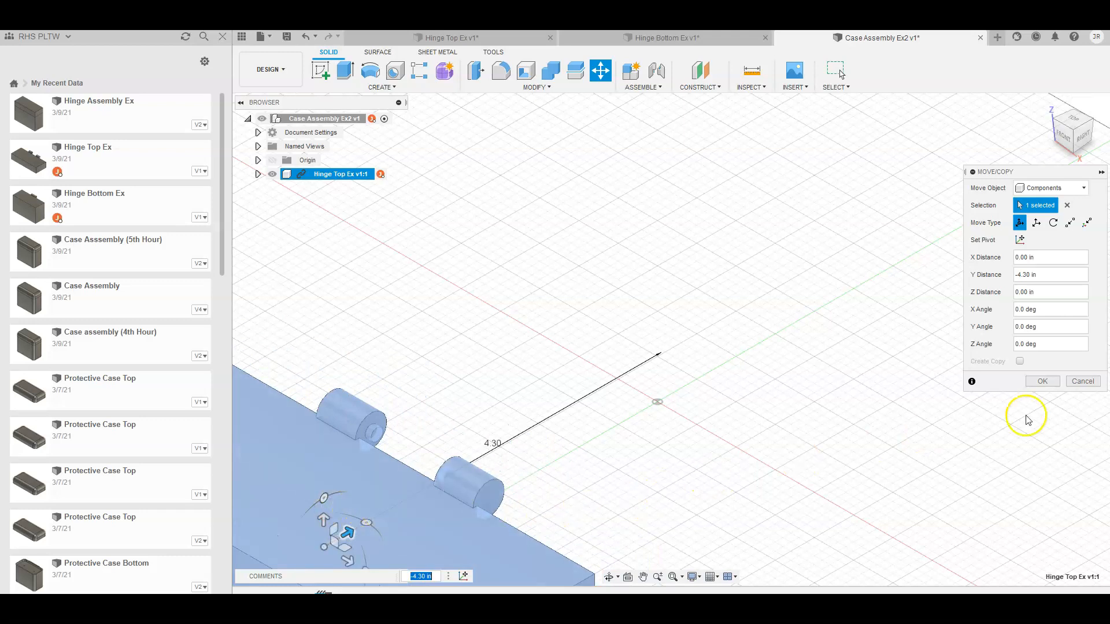
click(1042, 382)
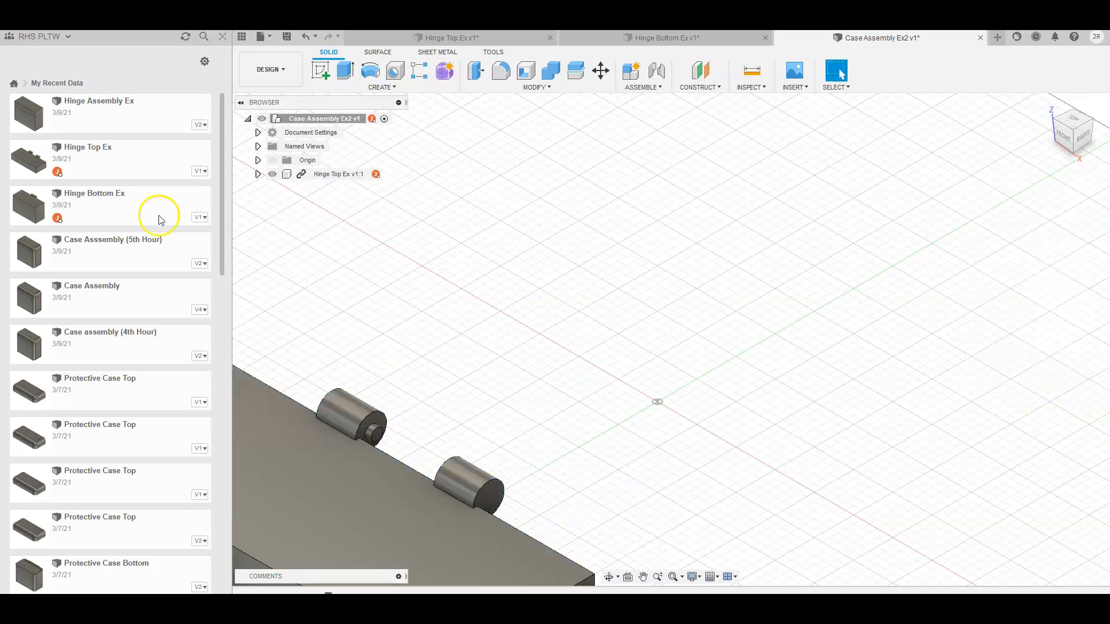
- Insert Hinge Bottom Ex into the assembly, accepting its default position behind the top part
click(87, 201)
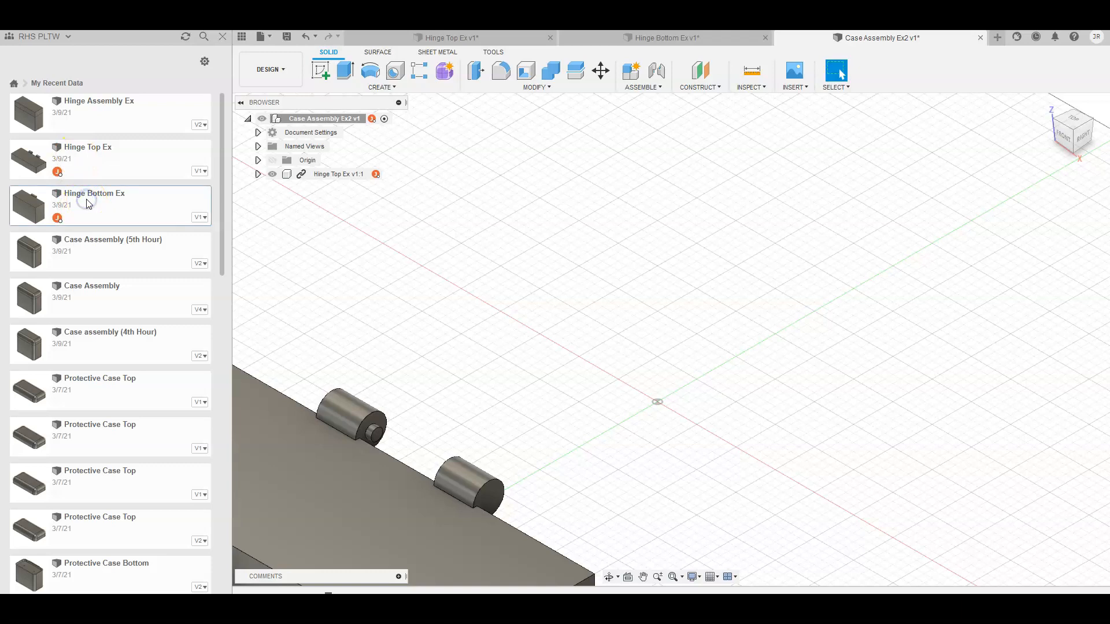
drag(105, 206, 730, 331)
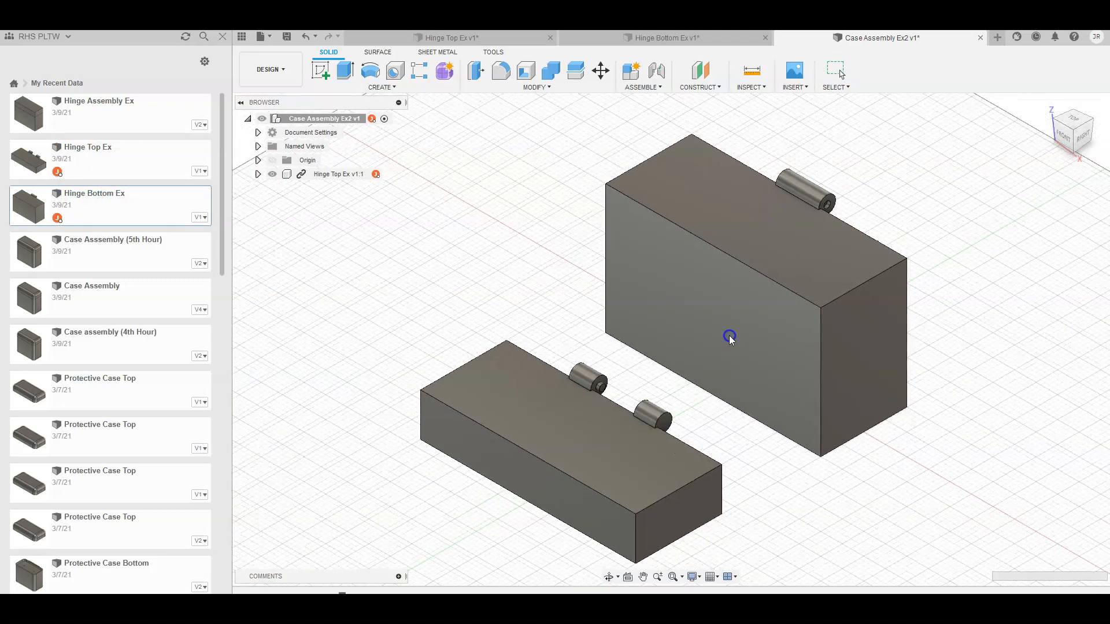
click(1039, 382)
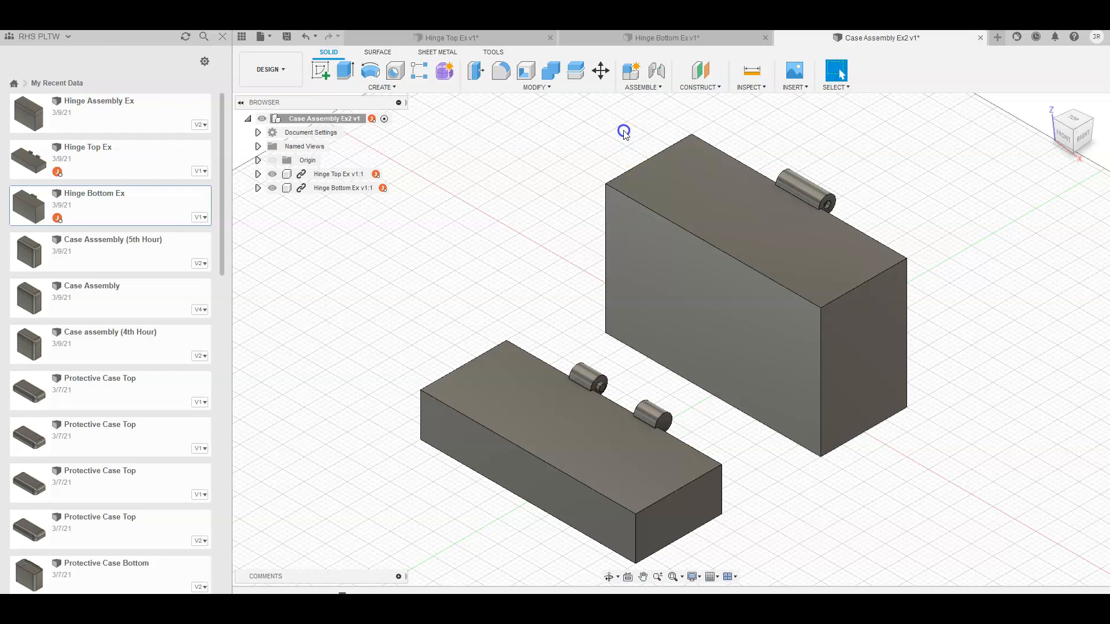
click(656, 87)
click(651, 118)
mouse_move(1087, 134)
mouse_down()
mouse_move(26, 113)
mouse_move(173, 124)
mouse_up()
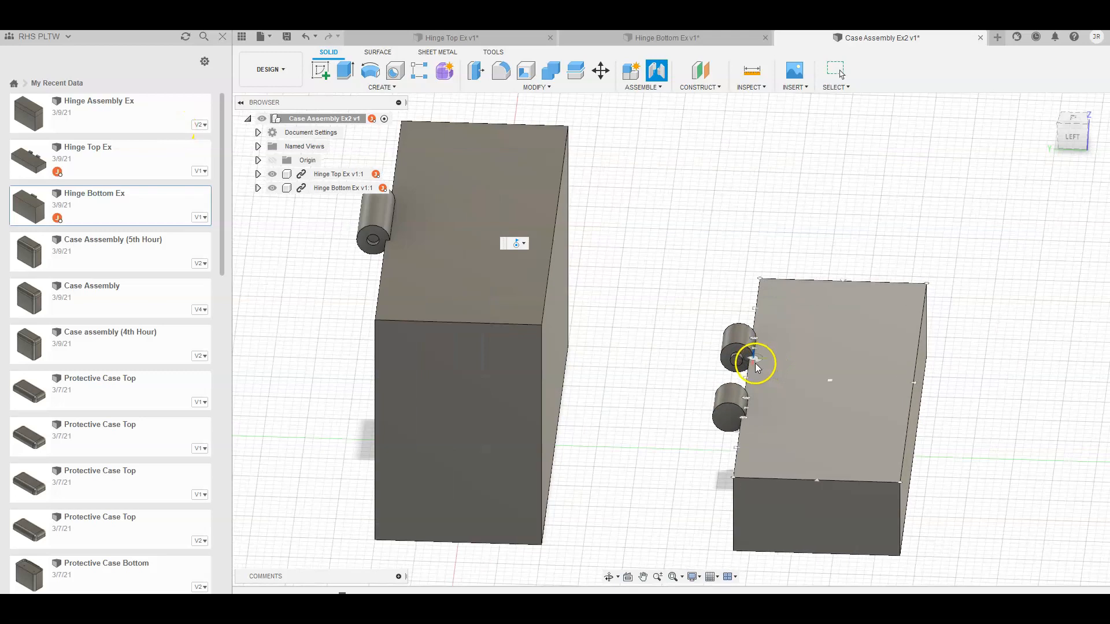
scroll(755, 367, up, 5)
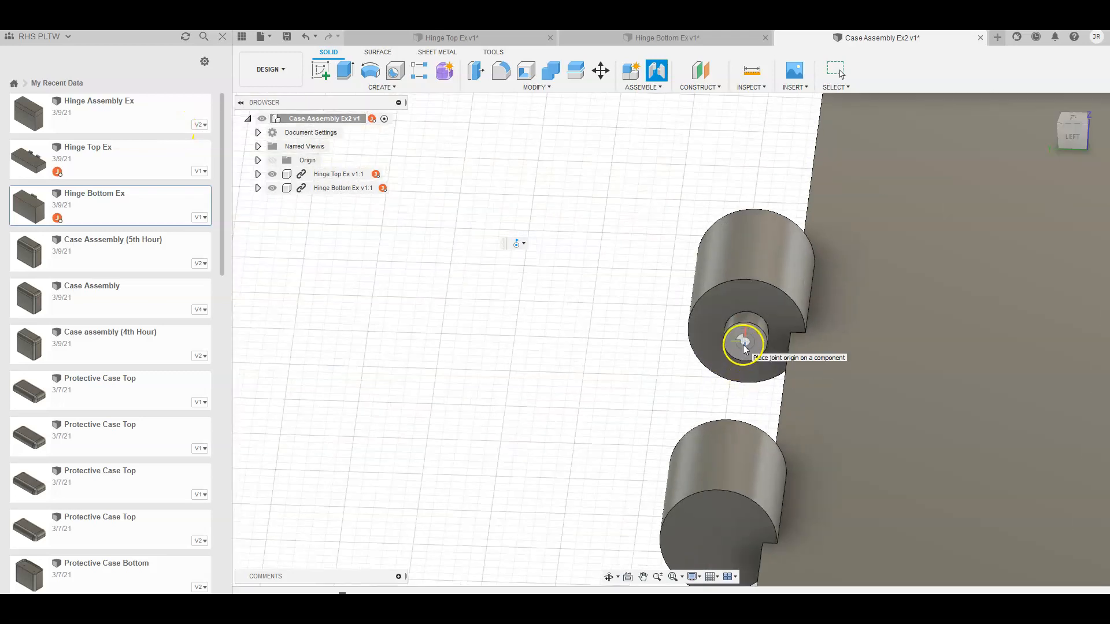
click(744, 343)
scroll(744, 341, down, 5)
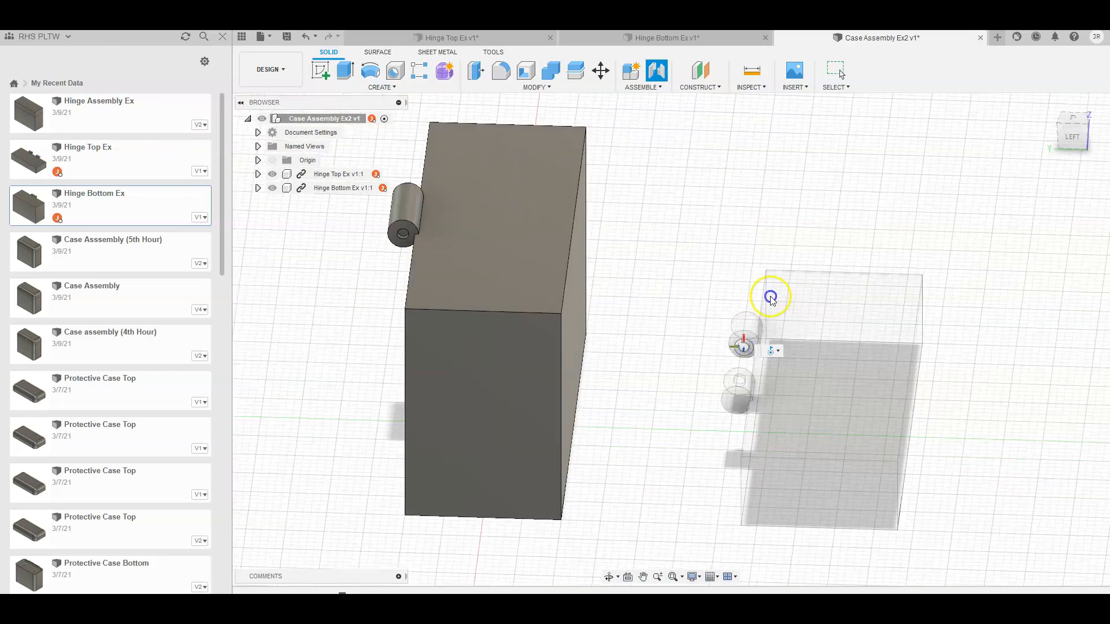
drag(1076, 141, 809, 144)
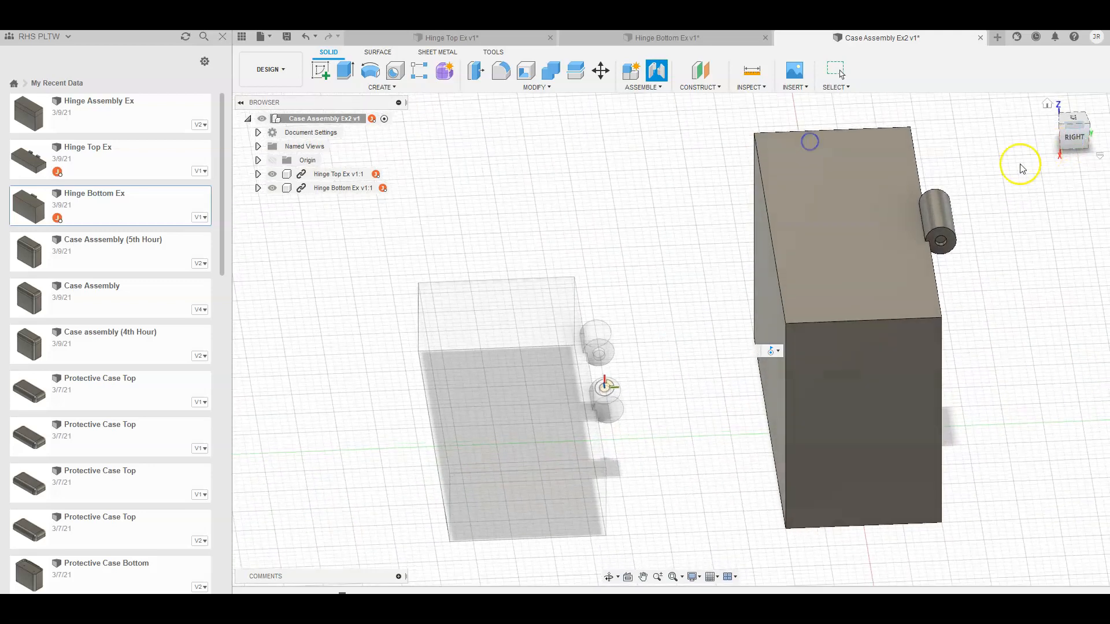
scroll(941, 243, up, 10)
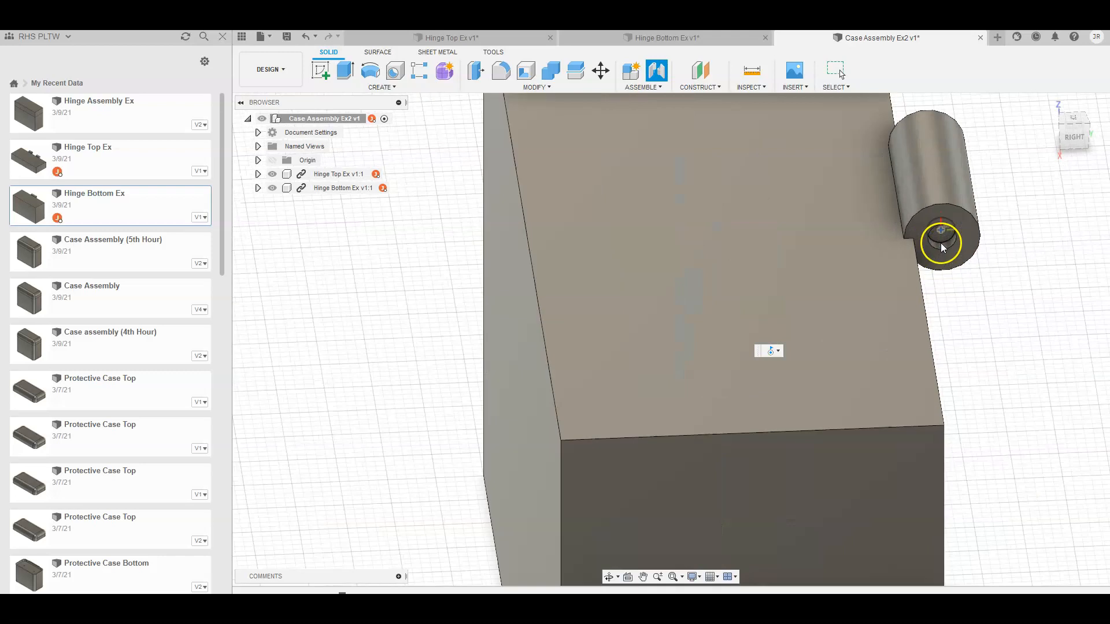
drag(1075, 140, 1071, 110)
scroll(951, 124, down, 8)
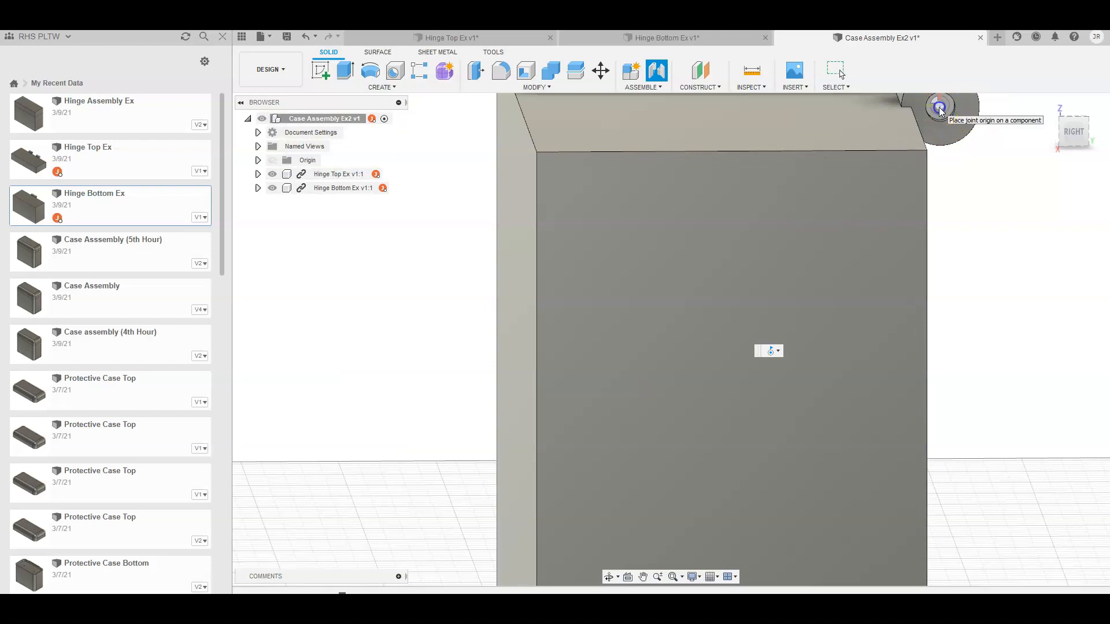
click(940, 109)
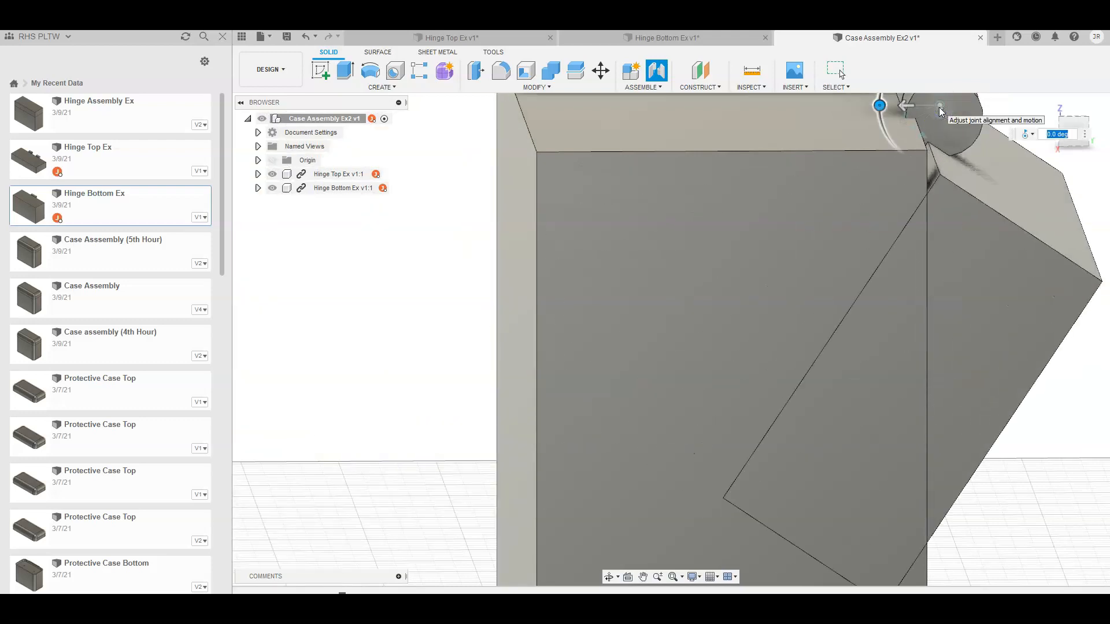
scroll(954, 238, down, 6)
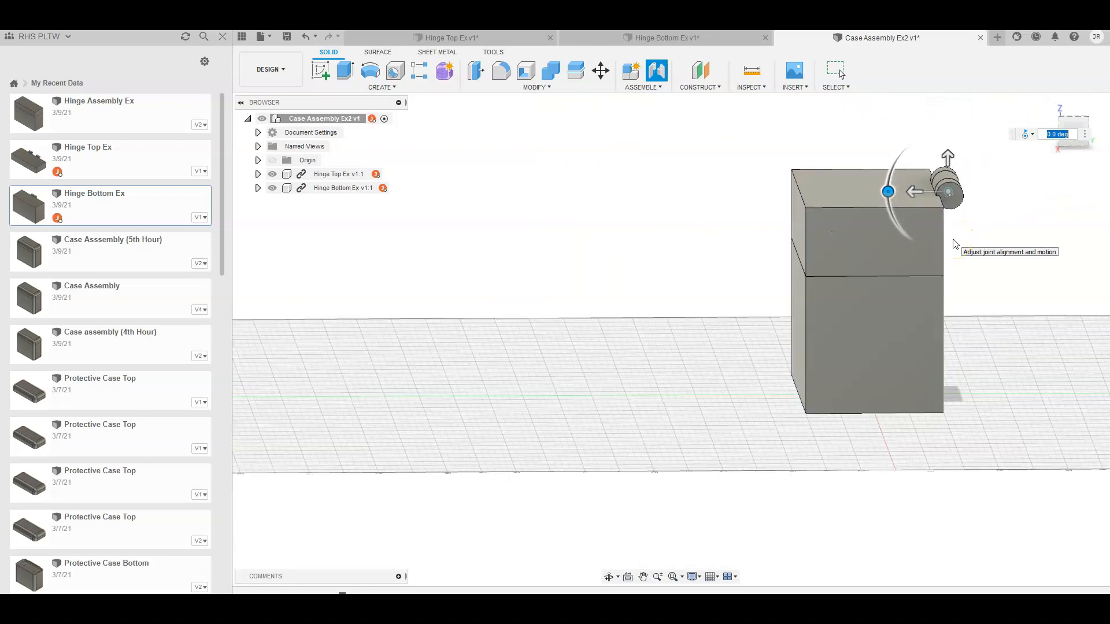
scroll(953, 243, up, 1)
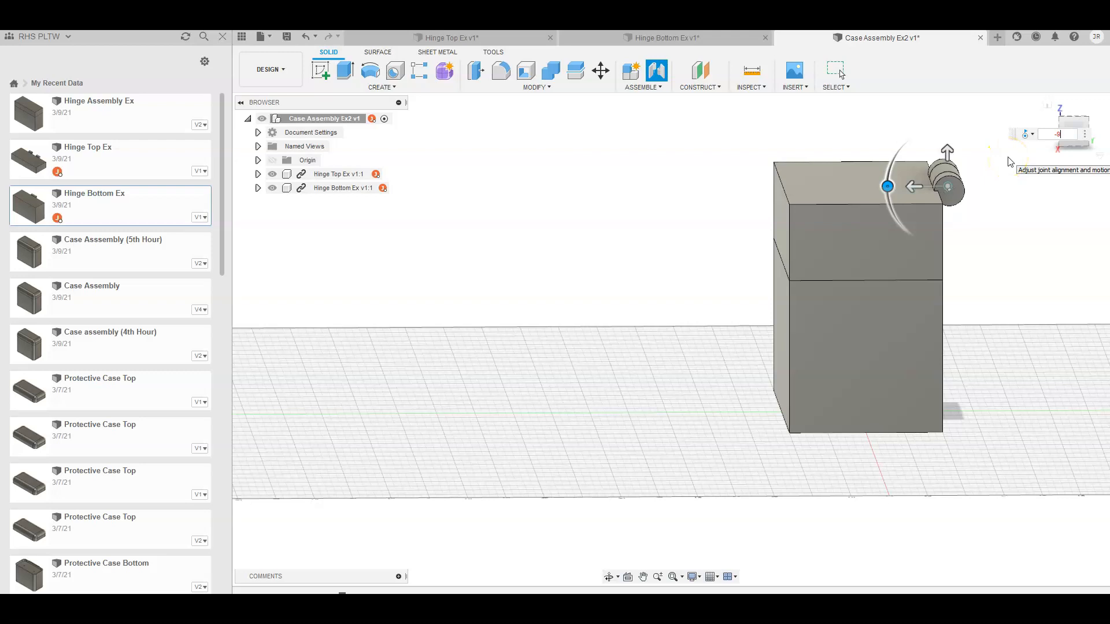
key(Return)
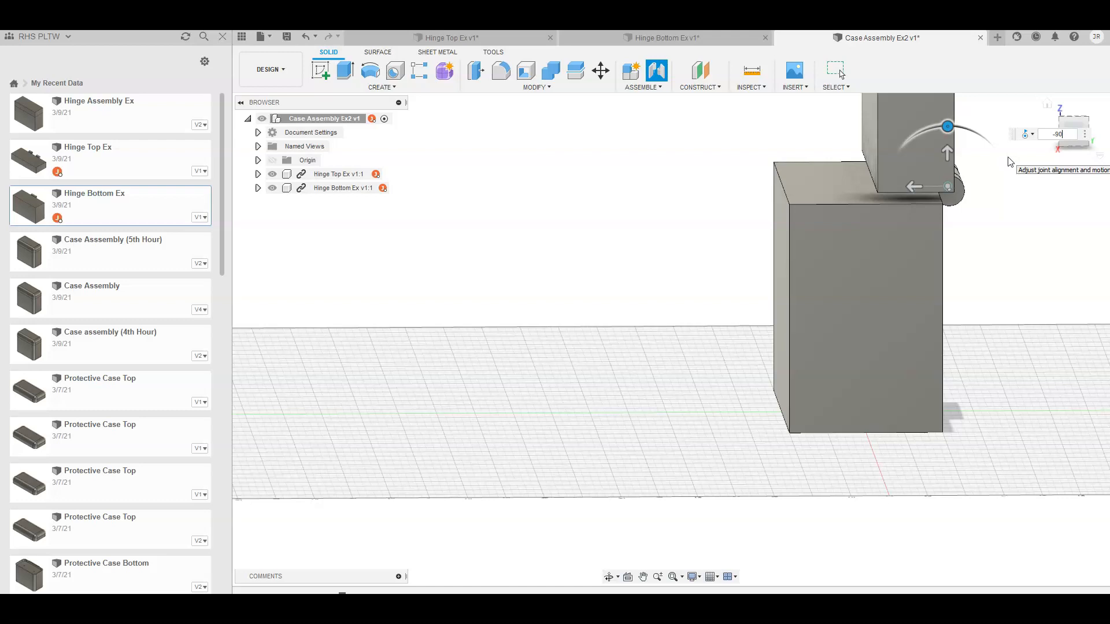
key(Escape)
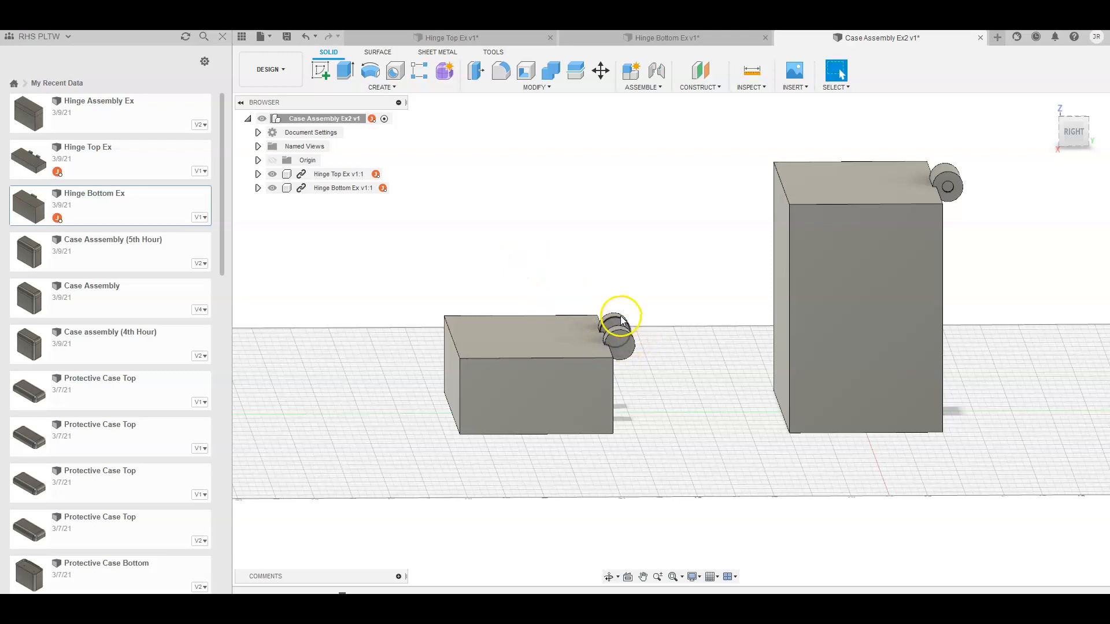
- Rotate the Hinge Top Ex component 180 degrees about the lower edge of its hinge-side face
mouse_move(1065, 152)
mouse_down()
mouse_move(1011, 144)
mouse_move(1053, 153)
mouse_up()
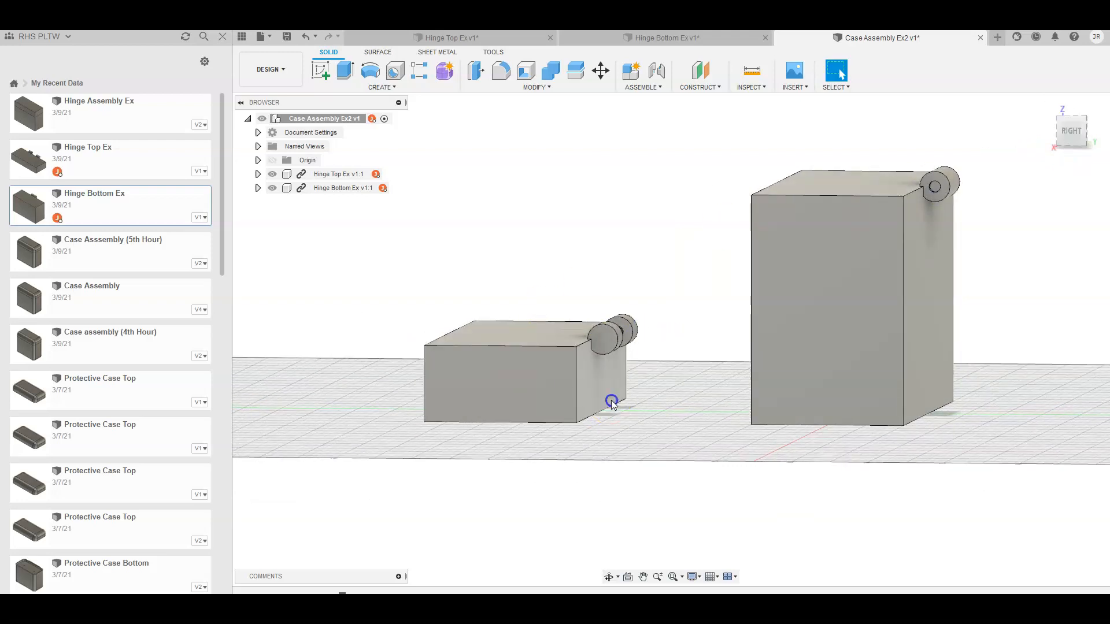
click(468, 287)
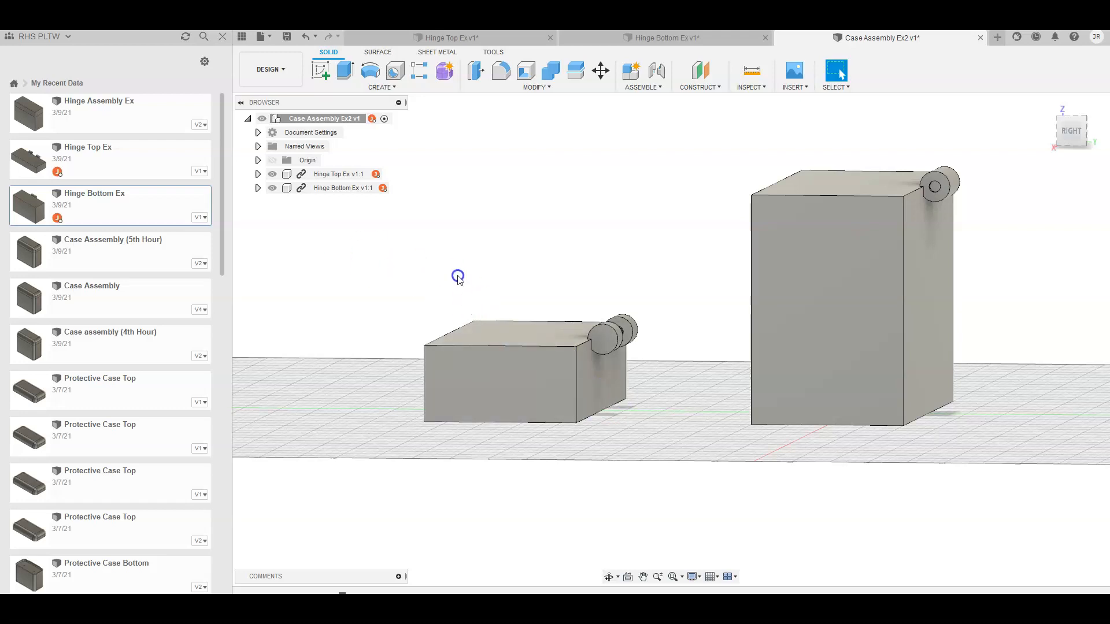
right_click(458, 277)
click(426, 289)
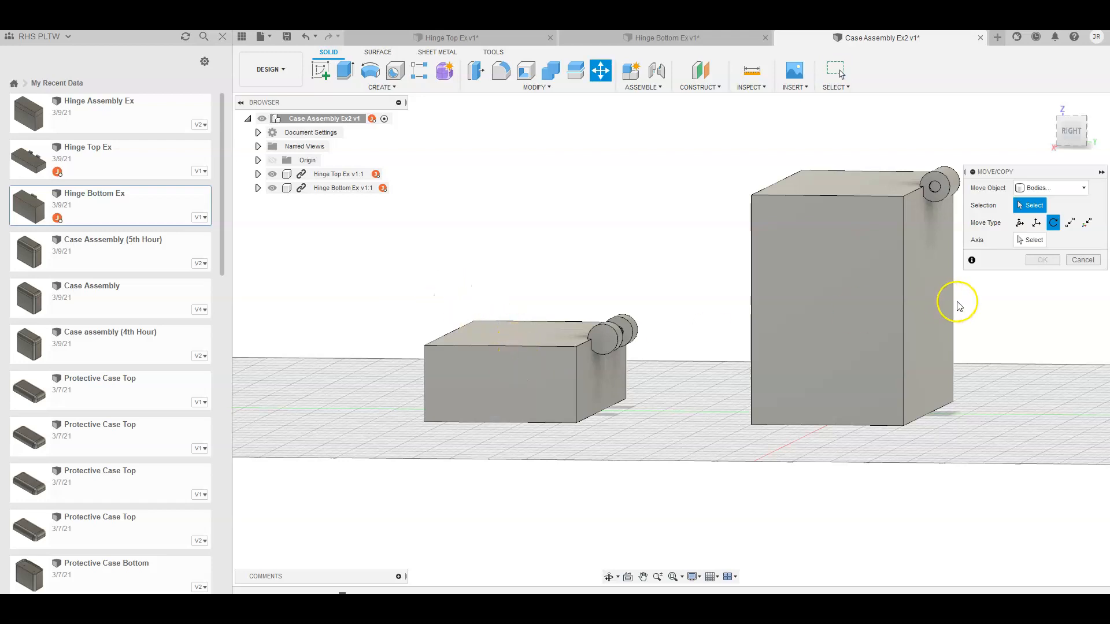
click(1047, 188)
click(1047, 204)
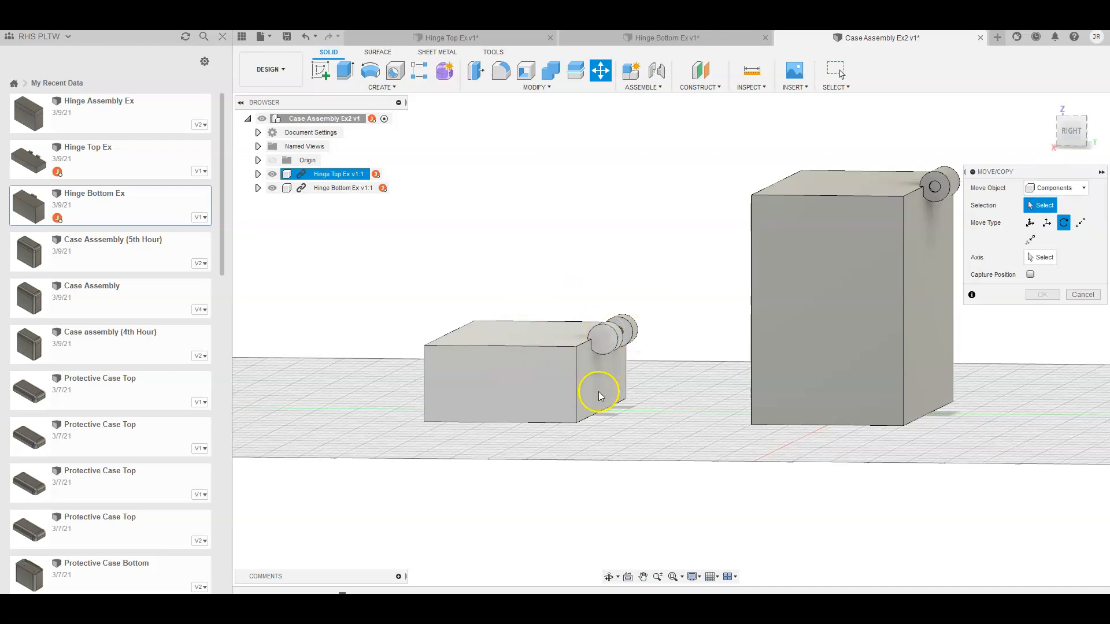
click(527, 350)
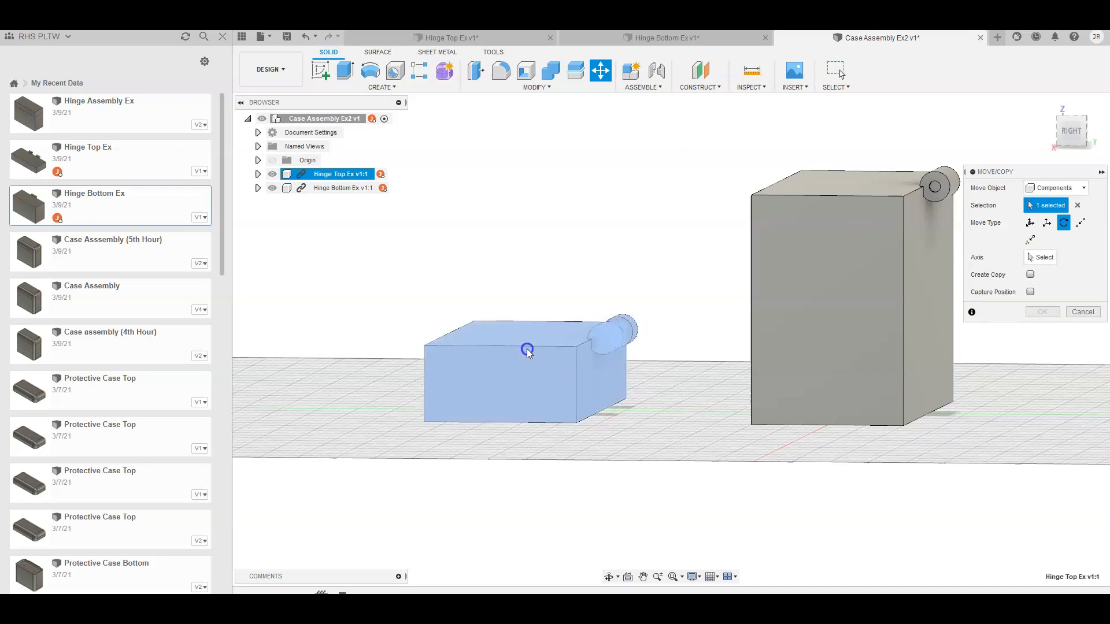
click(1038, 257)
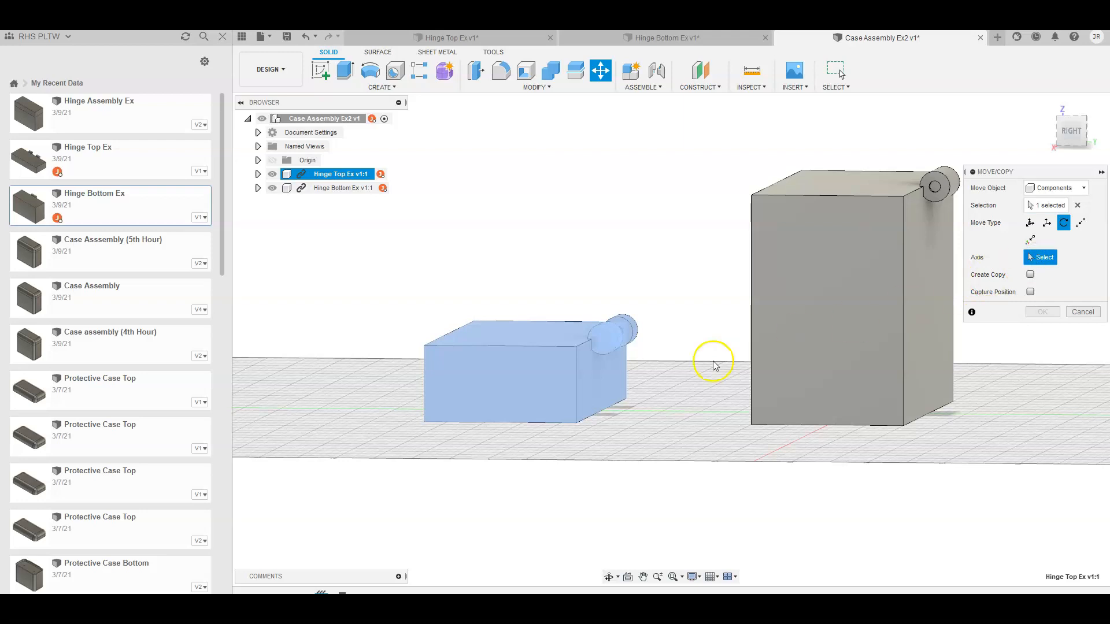
click(596, 416)
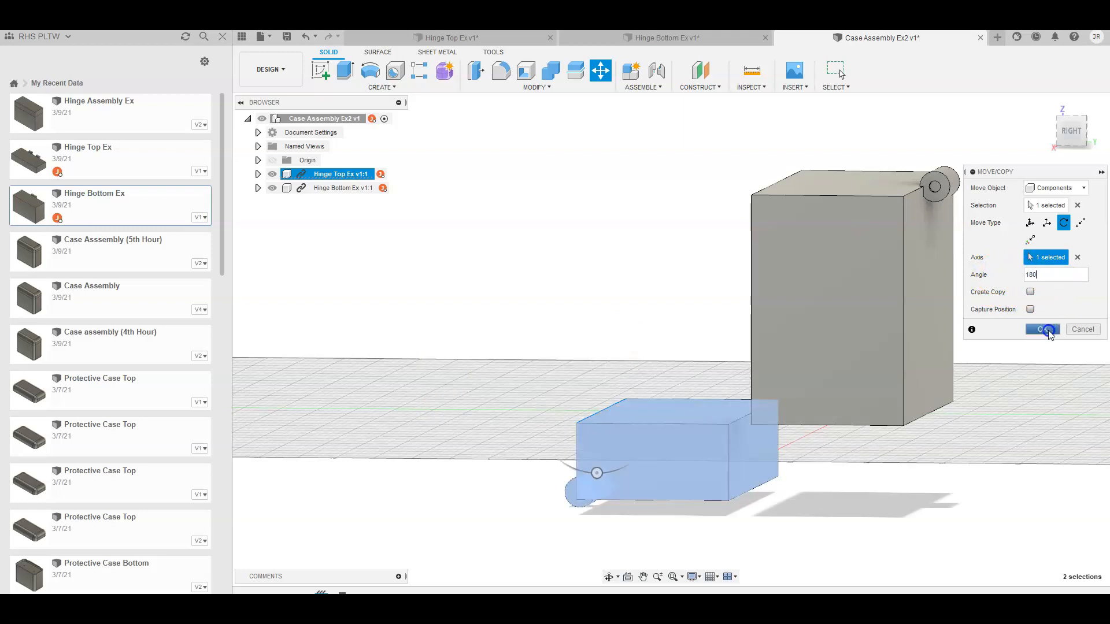
click(1045, 330)
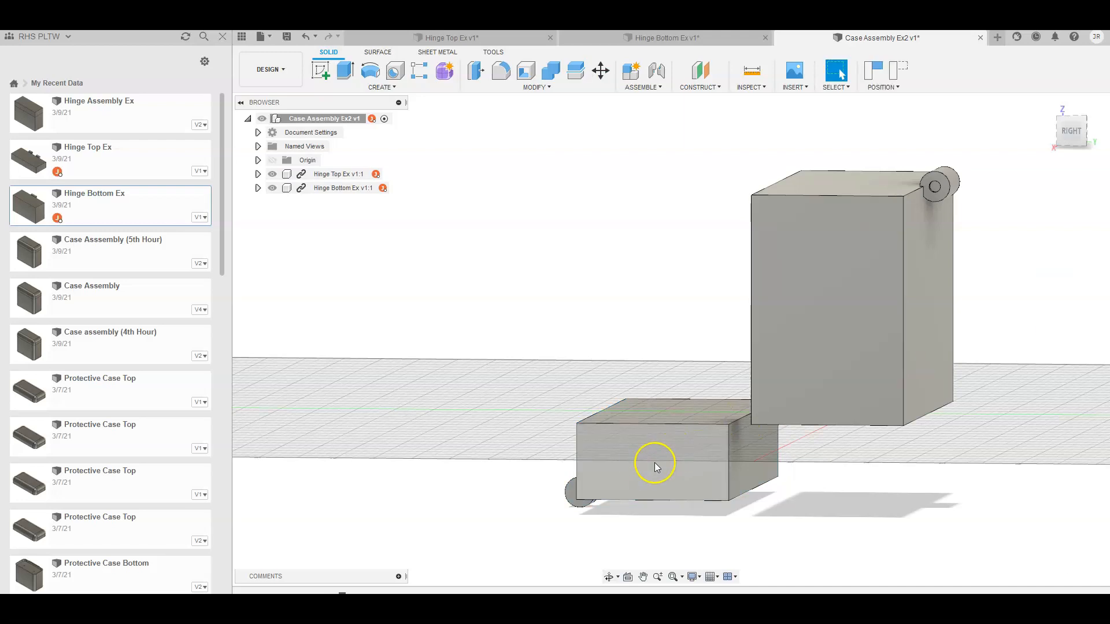
- Rotate the Hinge Top Ex component 180 degrees about its vertical corner edge farthest from the hinge knuckles
mouse_move(1056, 149)
mouse_down()
mouse_move(1066, 145)
mouse_move(1, 154)
mouse_up()
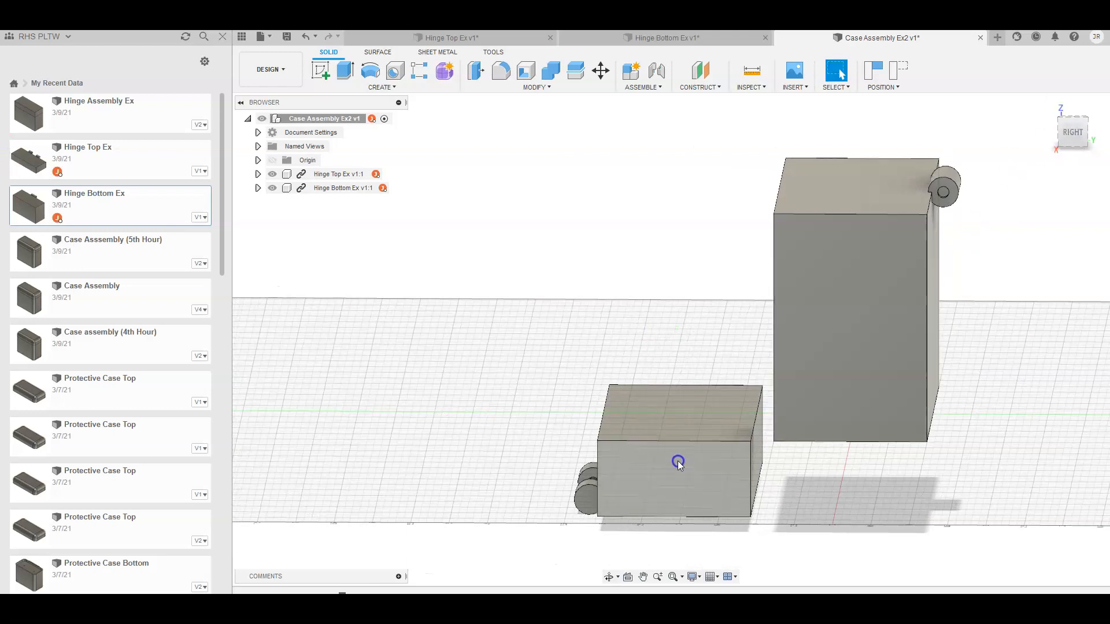
click(497, 315)
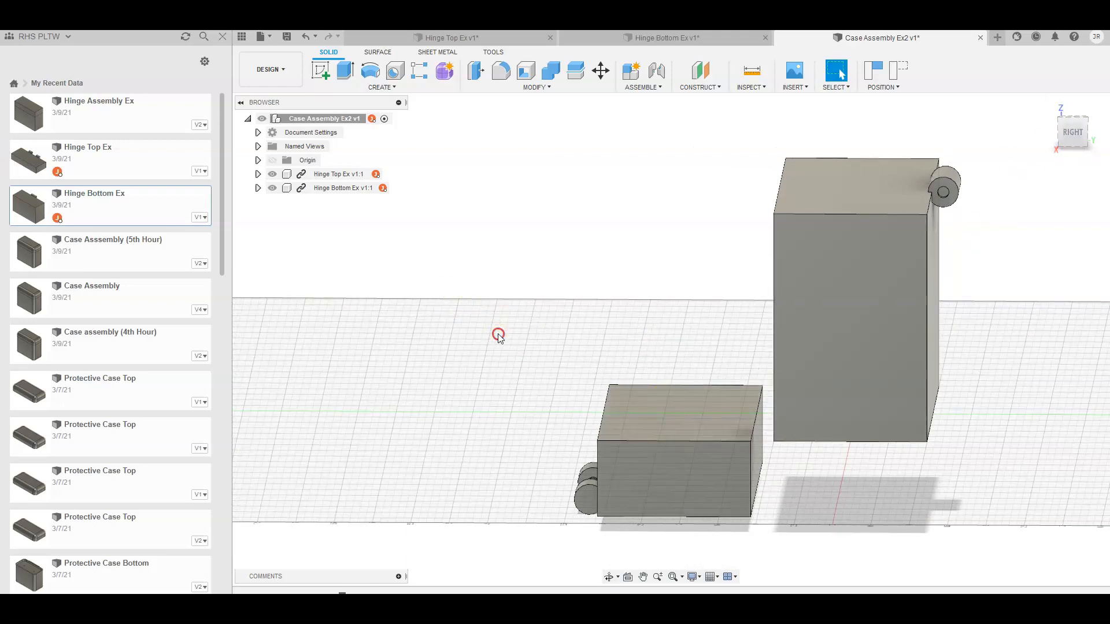
right_click(499, 336)
click(455, 349)
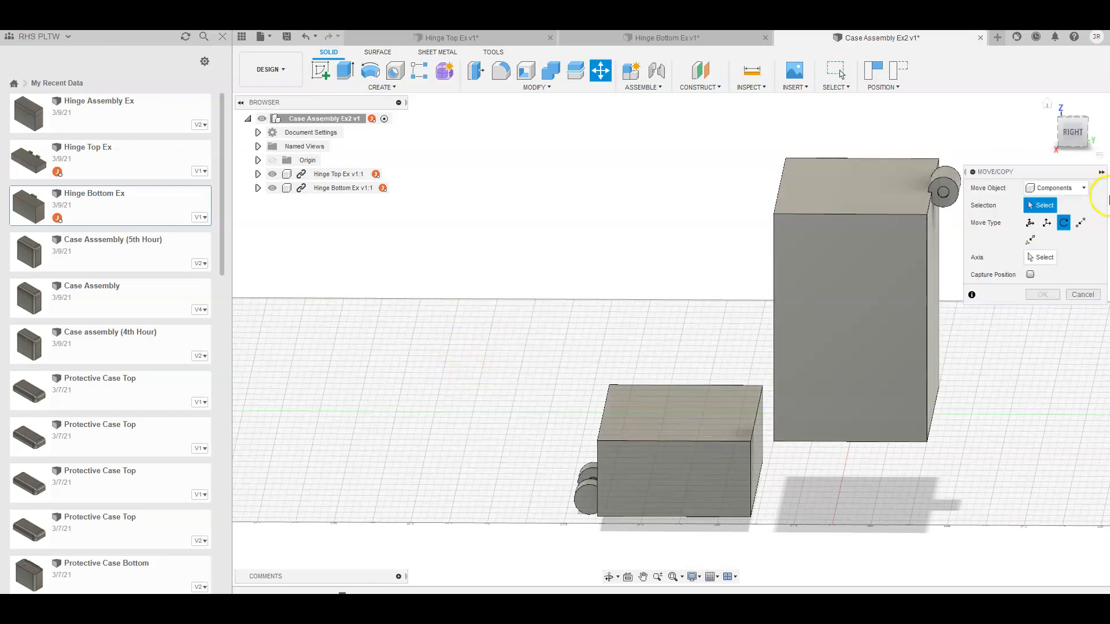
click(640, 444)
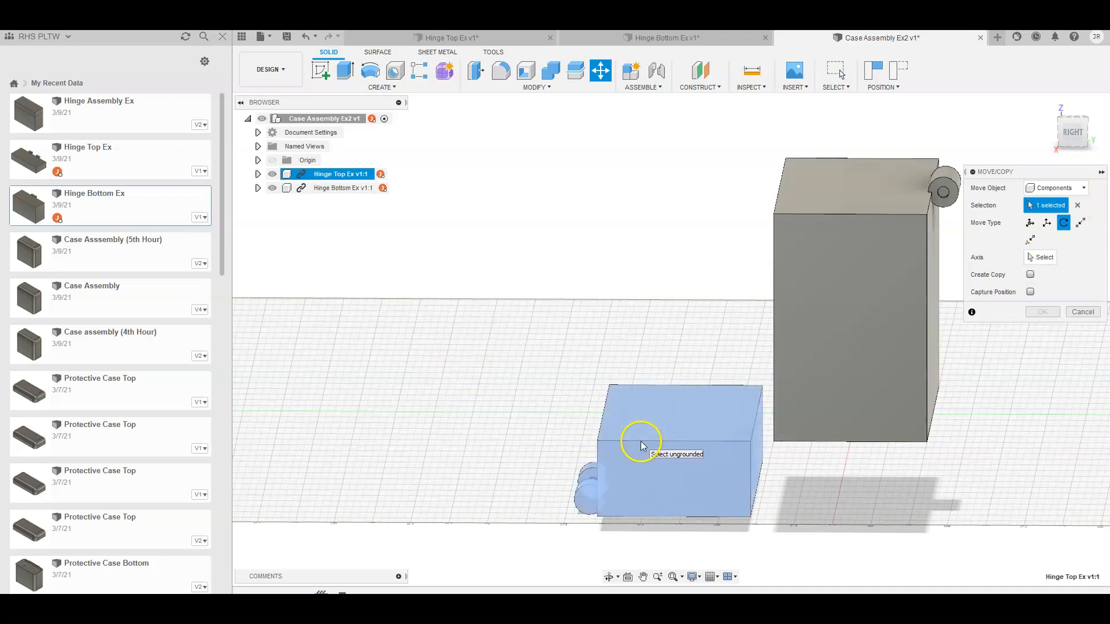
click(1034, 258)
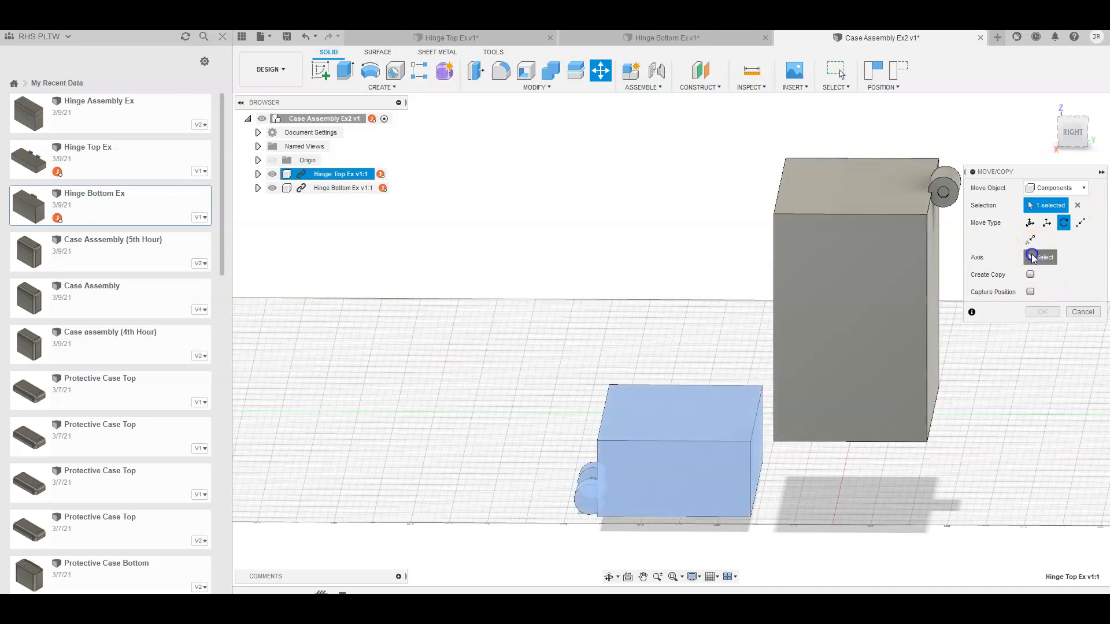
click(750, 464)
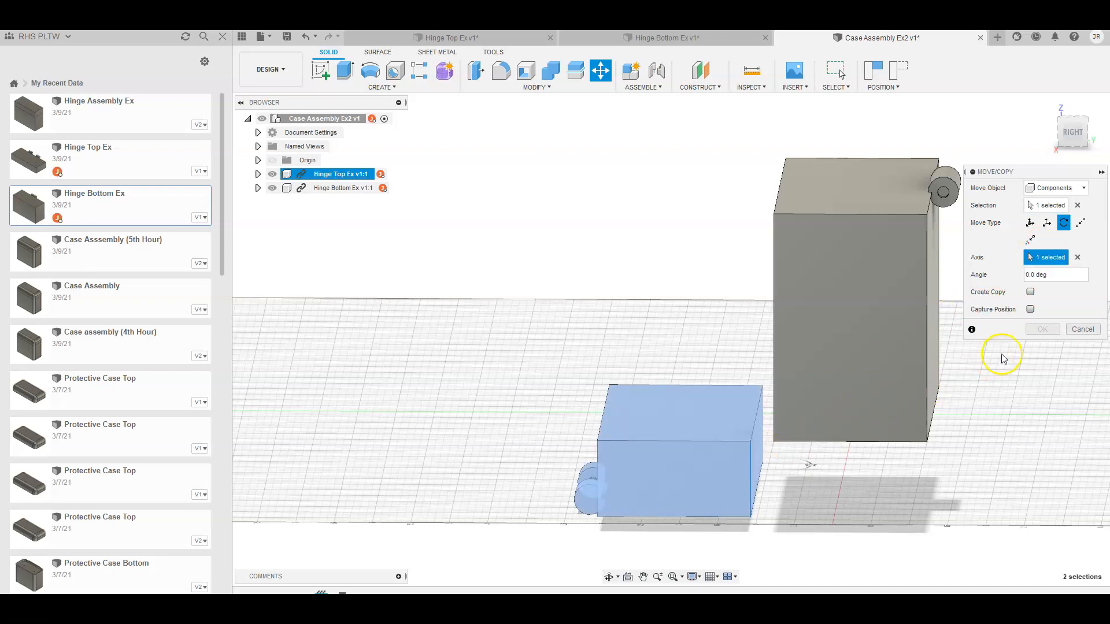
drag(1057, 277, 982, 277)
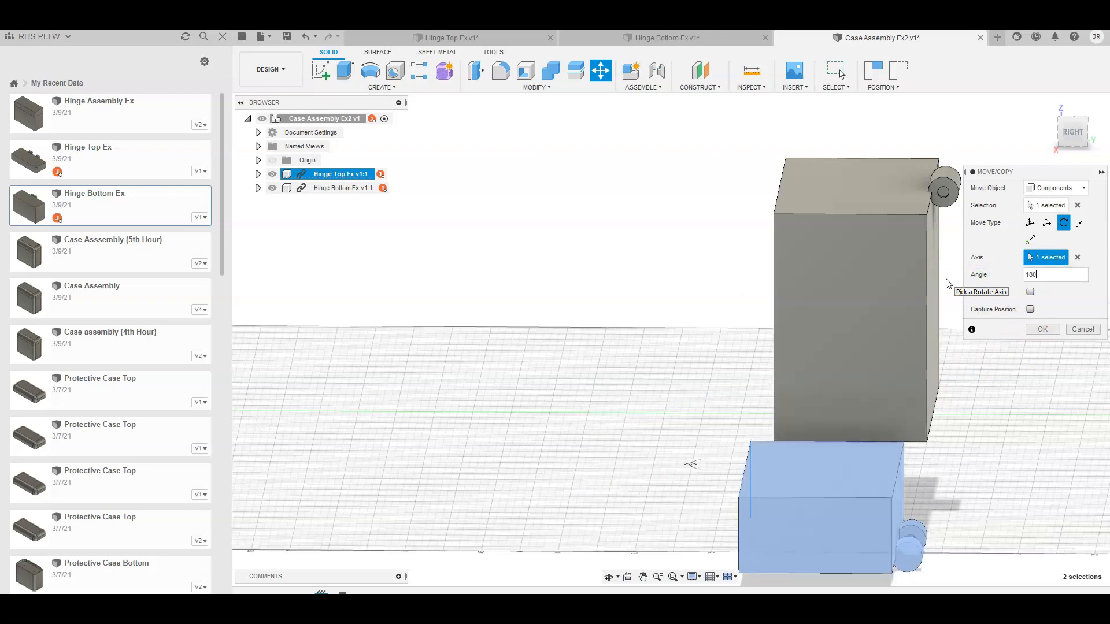
click(1051, 329)
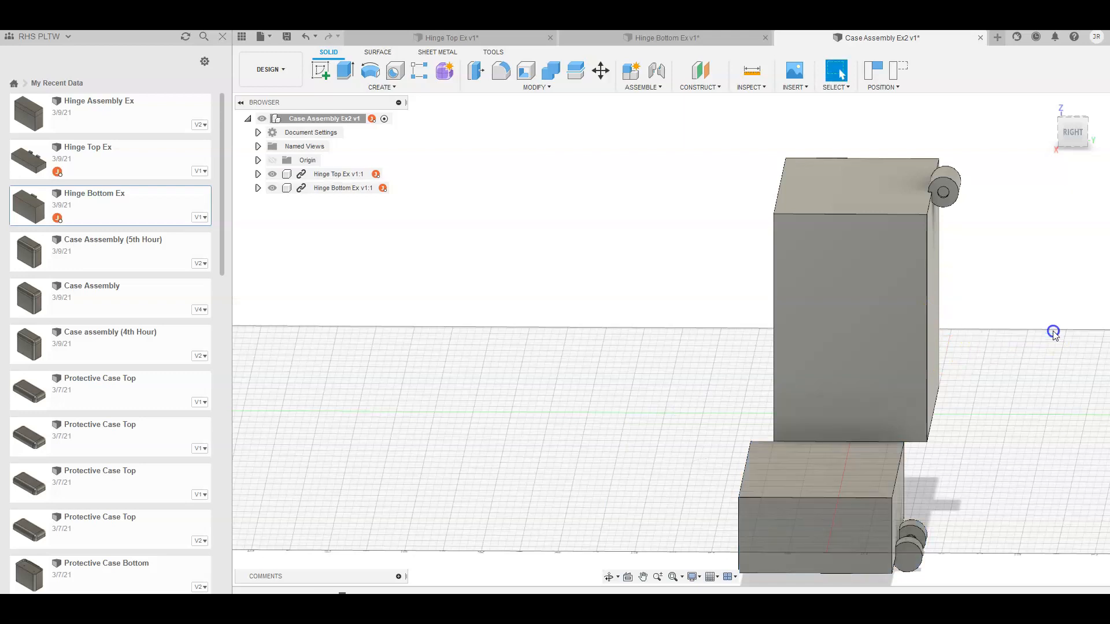
- Try joining the hinge pin of Hinge Top Ex to the hole in the Hinge Bottom Ex knuckle
drag(1061, 144, 951, 146)
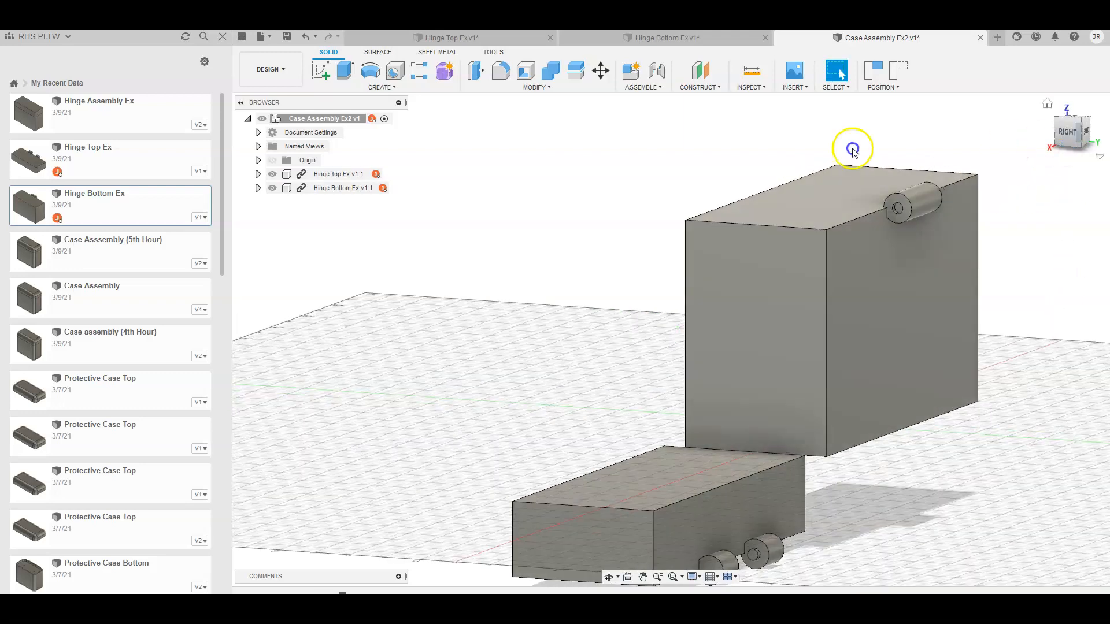
click(657, 86)
click(642, 112)
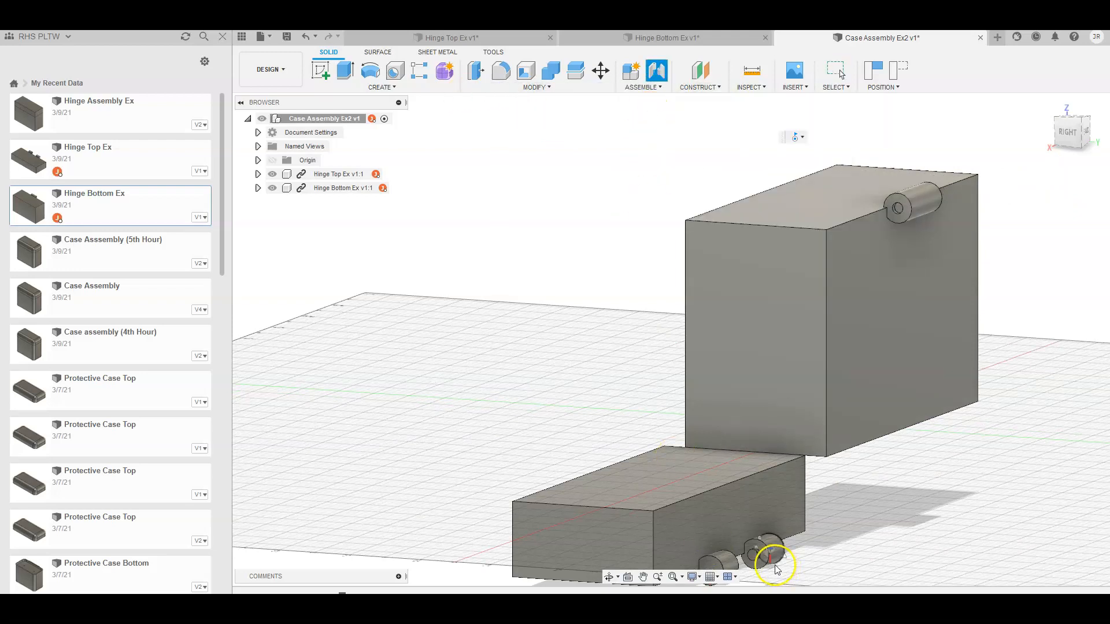
click(753, 556)
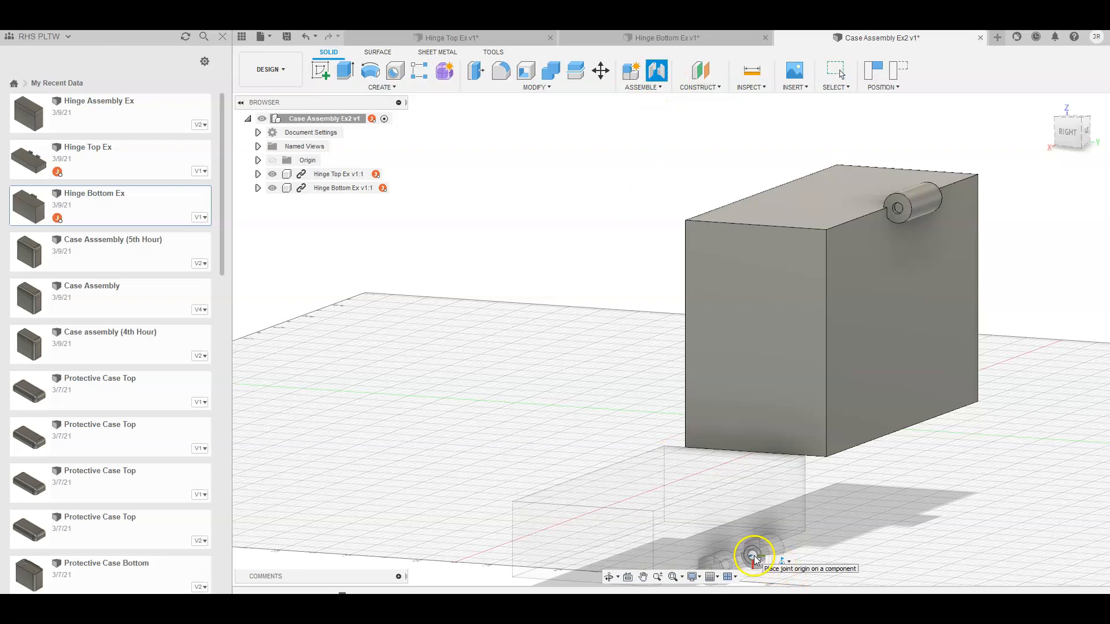
click(1056, 149)
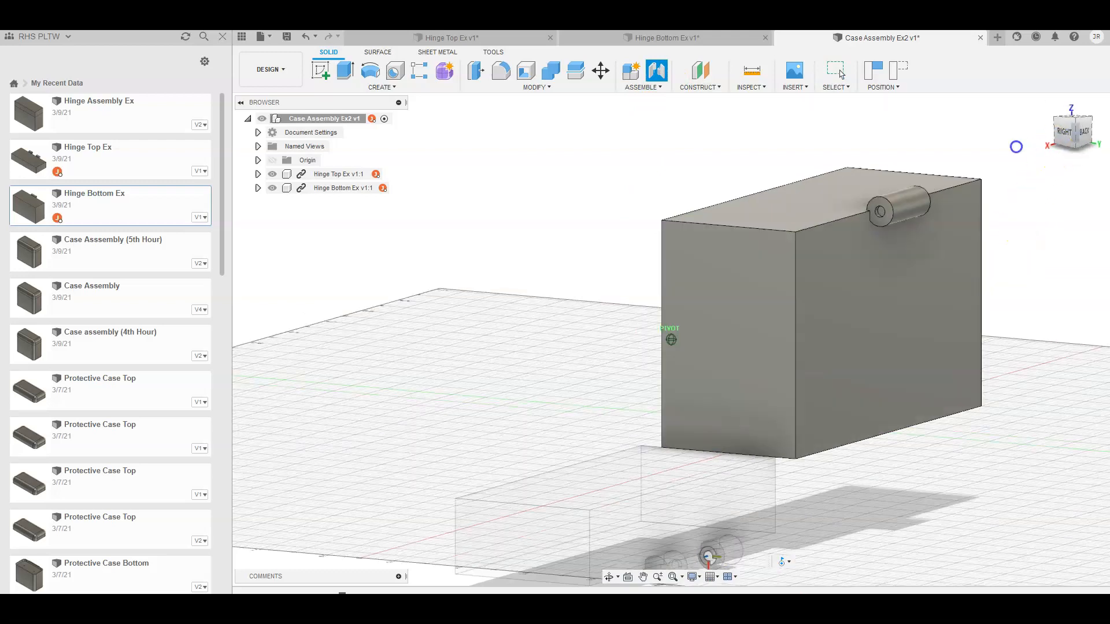
shift+middle_drag(960, 152, 814, 152)
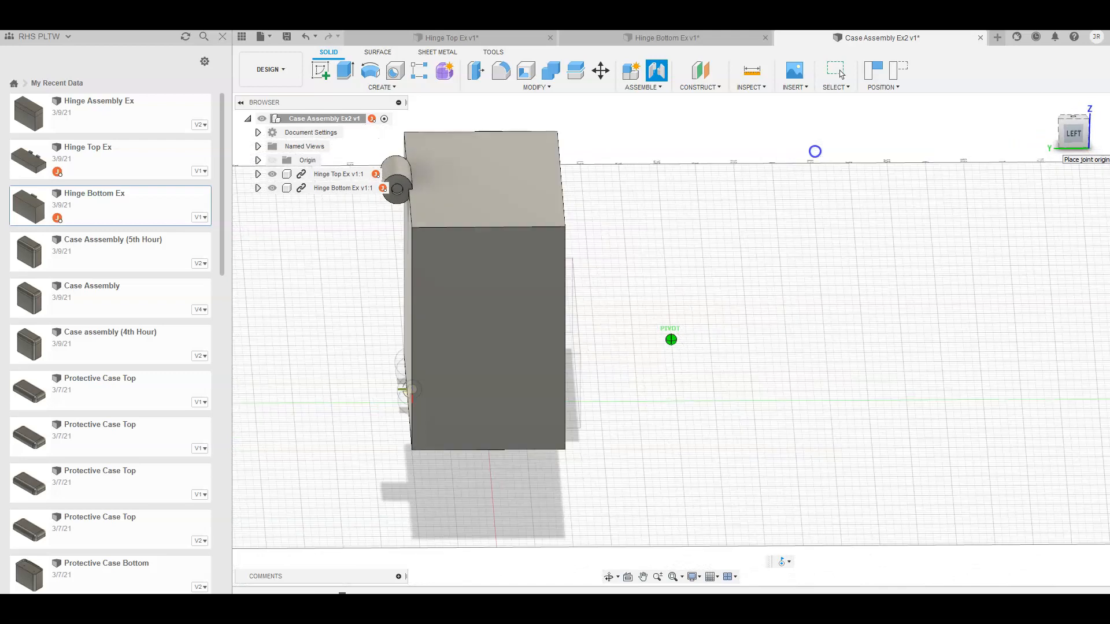
click(399, 190)
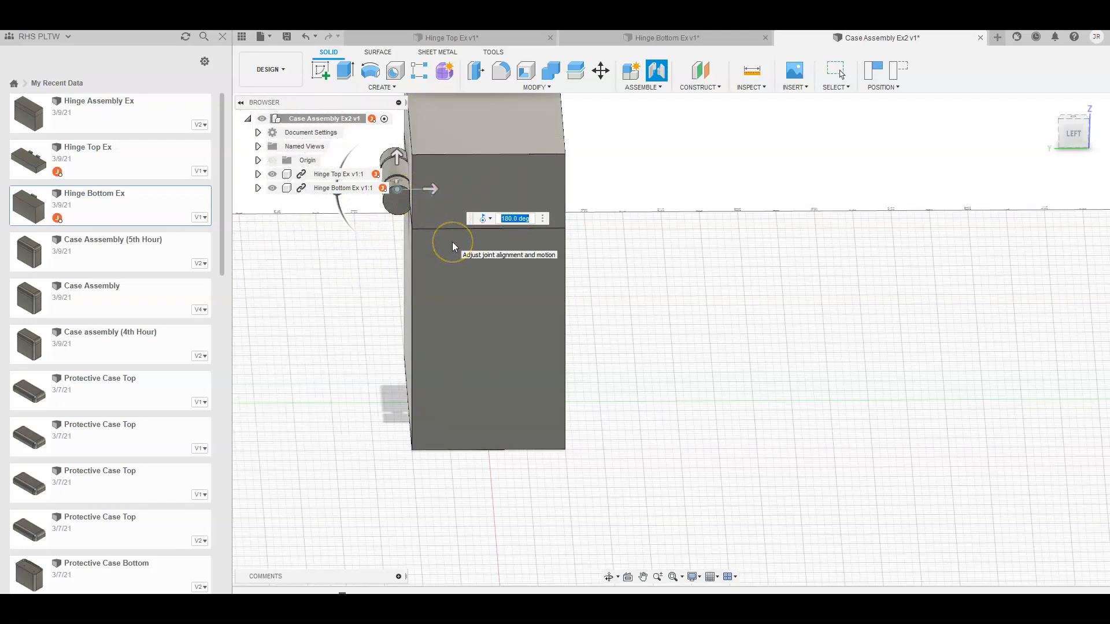
key(Return)
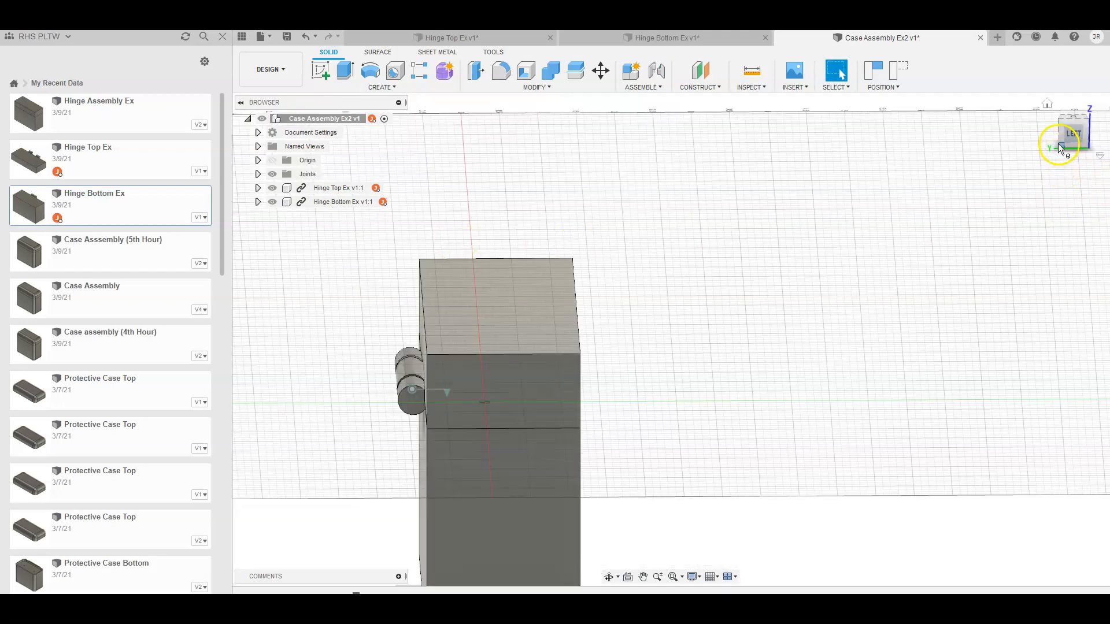
- Inspect the joined hinge and undo the joint between the two components
mouse_move(1062, 148)
mouse_down()
mouse_move(1100, 148)
mouse_move(29, 153)
mouse_move(124, 144)
mouse_move(2, 140)
mouse_move(3, 165)
mouse_up()
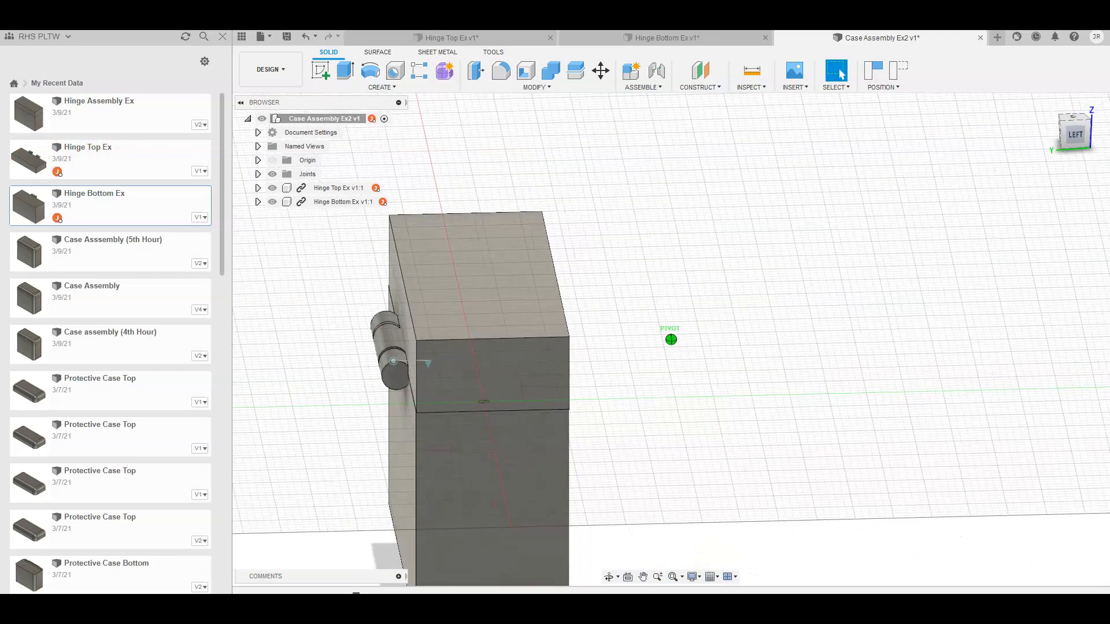
drag(1075, 135, 1106, 140)
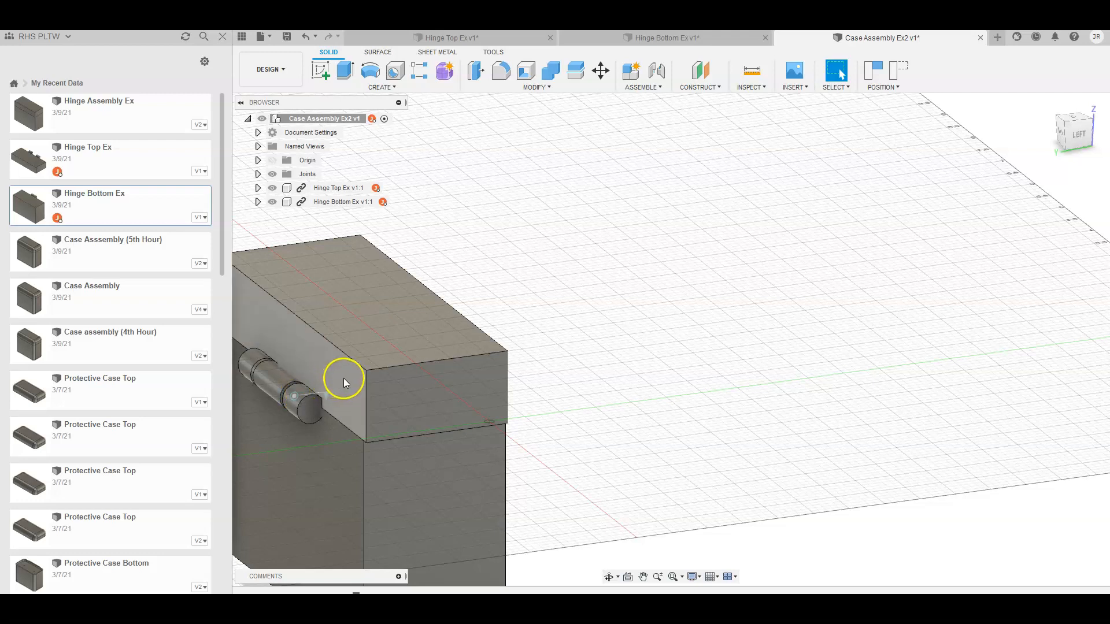
key(ctrl+z)
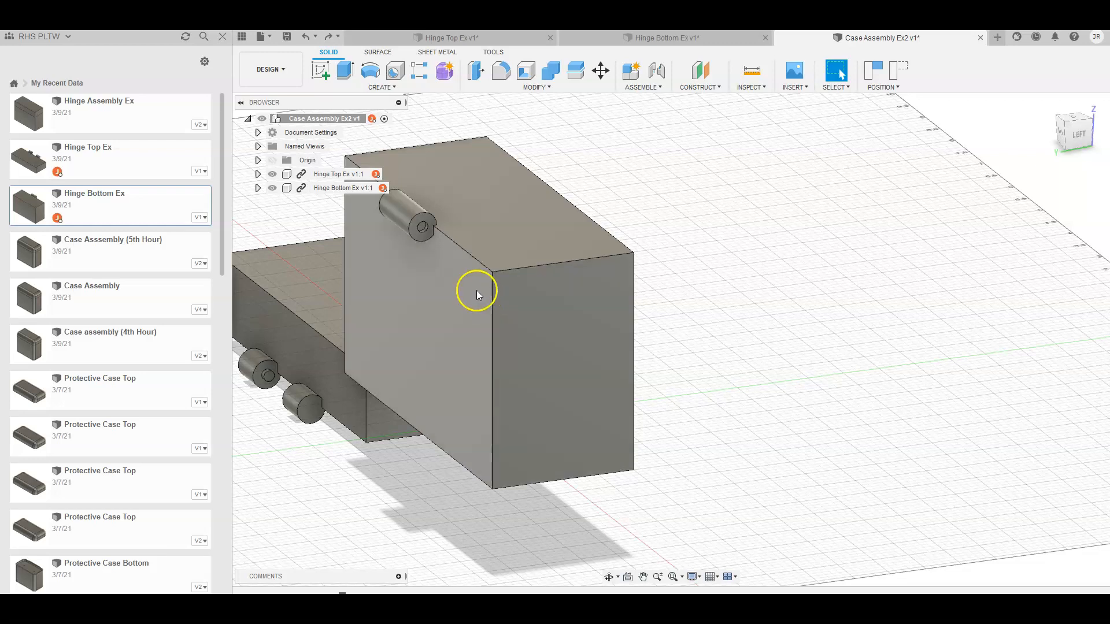
- Start a new joint with its first origin at the centre of the pin's end face on the Hinge Top Ex knuckle
click(705, 90)
click(643, 87)
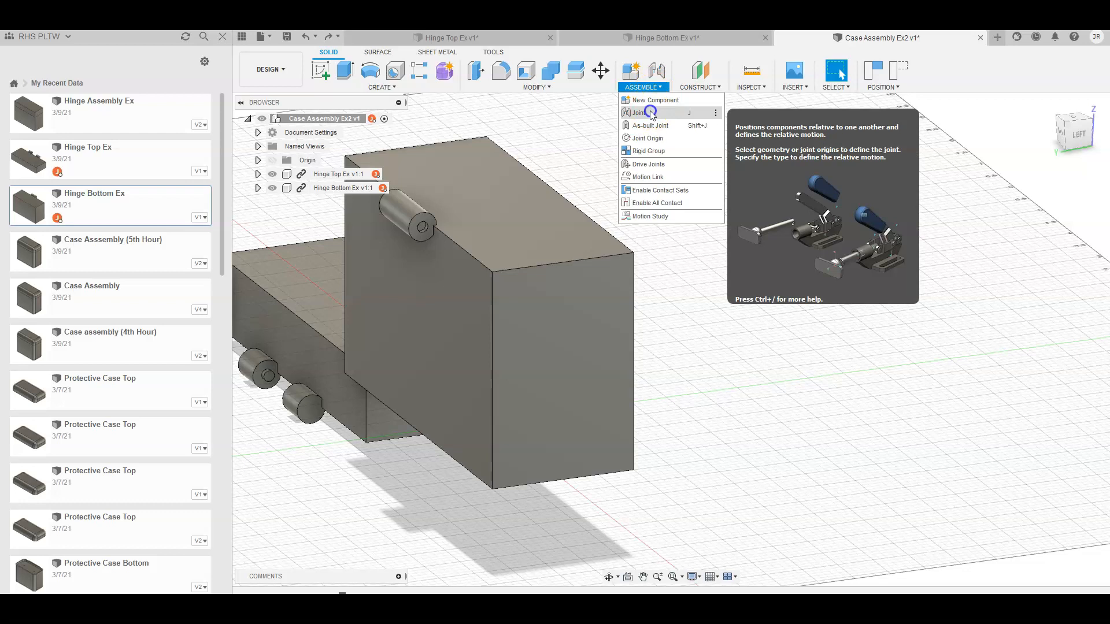
click(651, 113)
click(1089, 136)
mouse_move(987, 152)
mouse_down()
mouse_move(1083, 143)
mouse_move(1067, 145)
mouse_up()
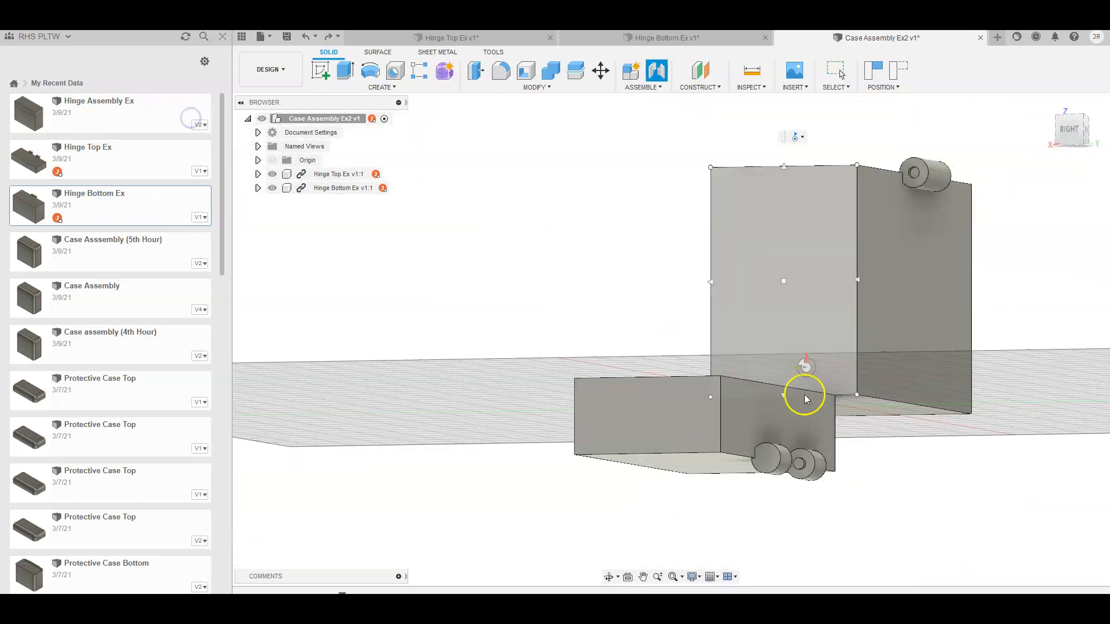
scroll(797, 462, up, 8)
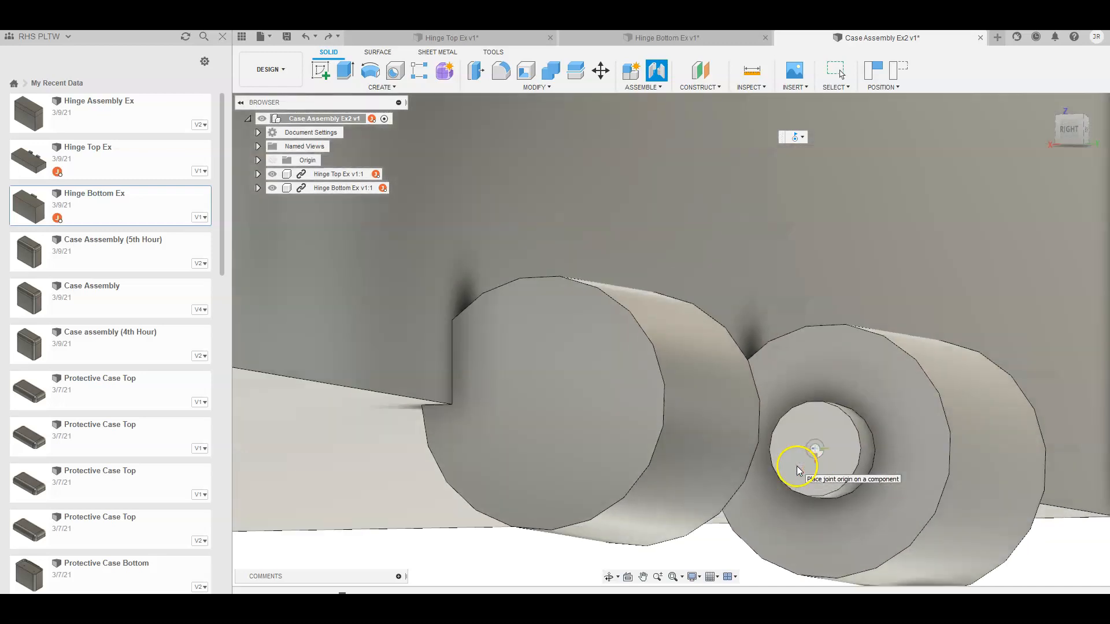
click(815, 449)
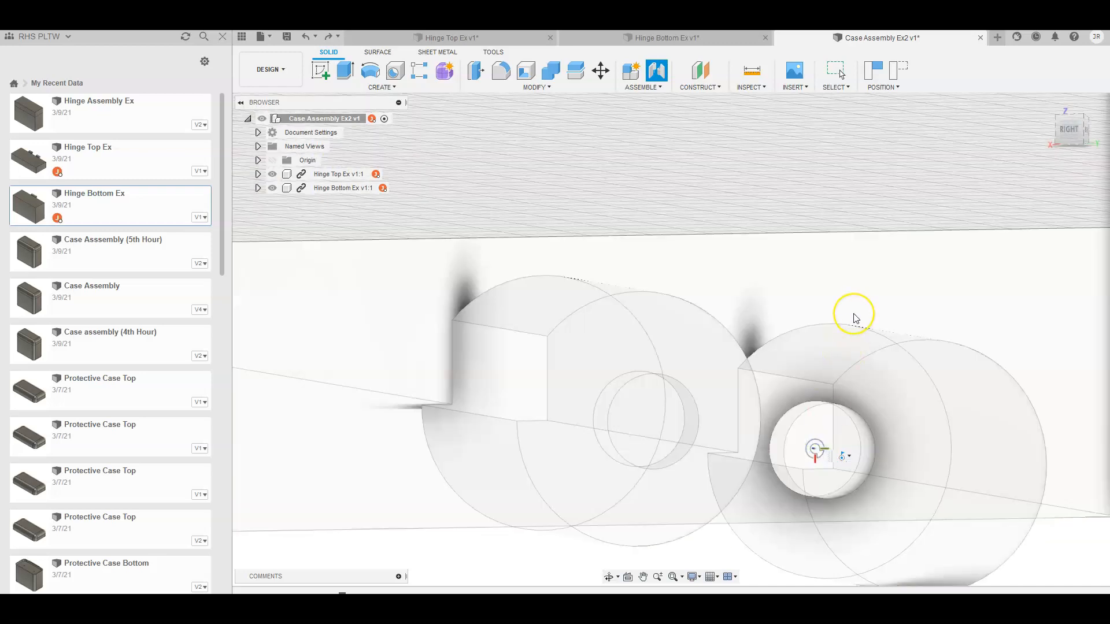
- Complete the joint by placing its second origin at the centre of the hole in the Hinge Bottom Ex knuckle
scroll(854, 317, down, 10)
drag(1076, 129, 849, 152)
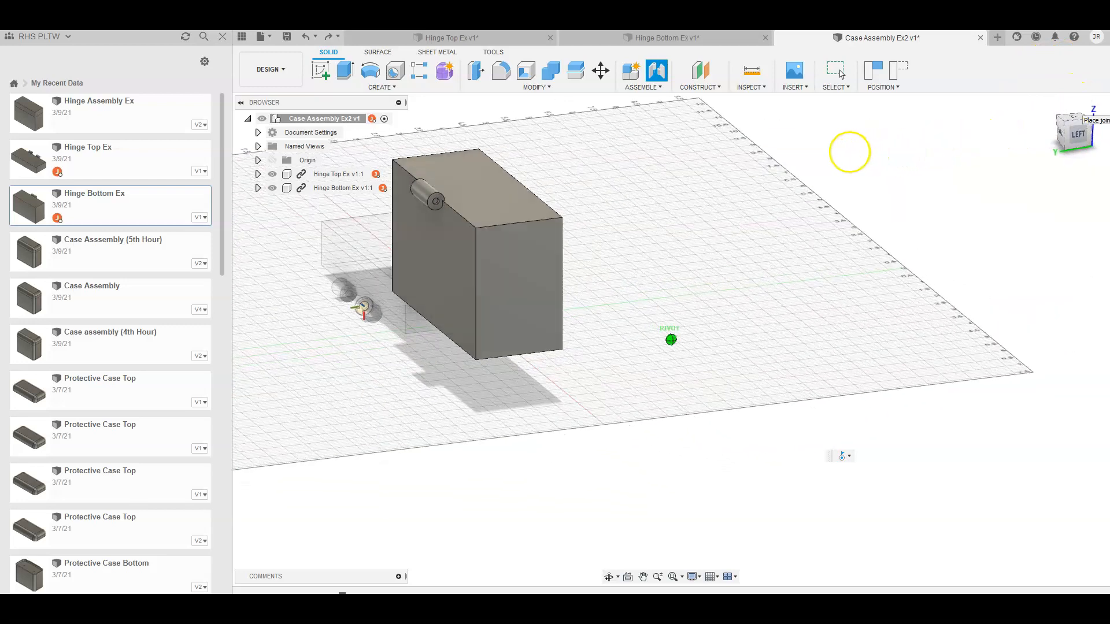
scroll(424, 195, up, 8)
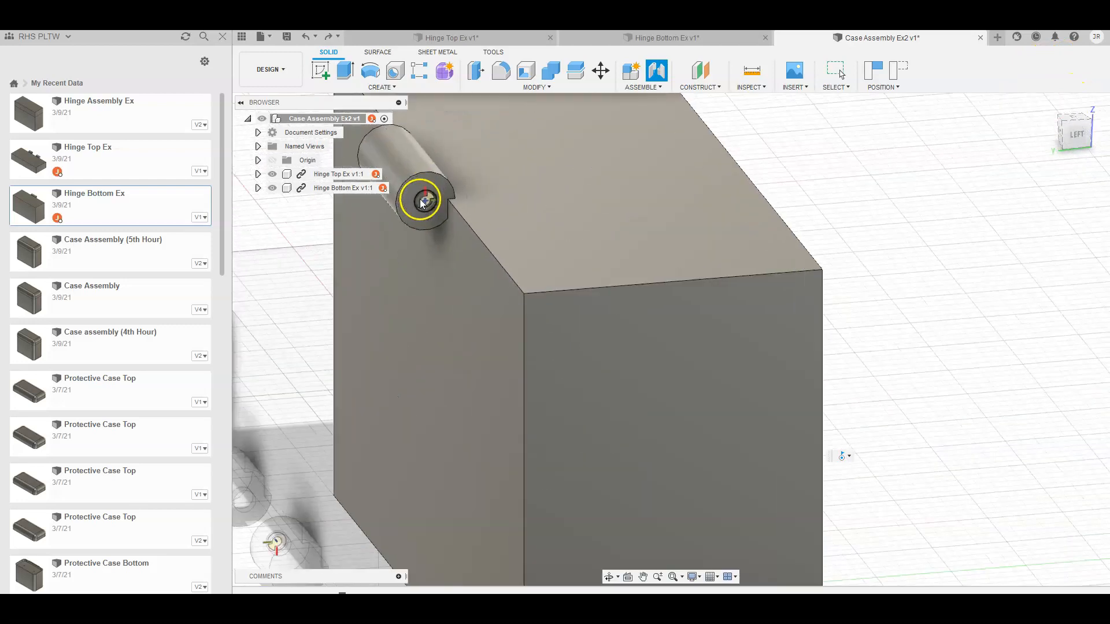
scroll(423, 202, up, 5)
click(432, 203)
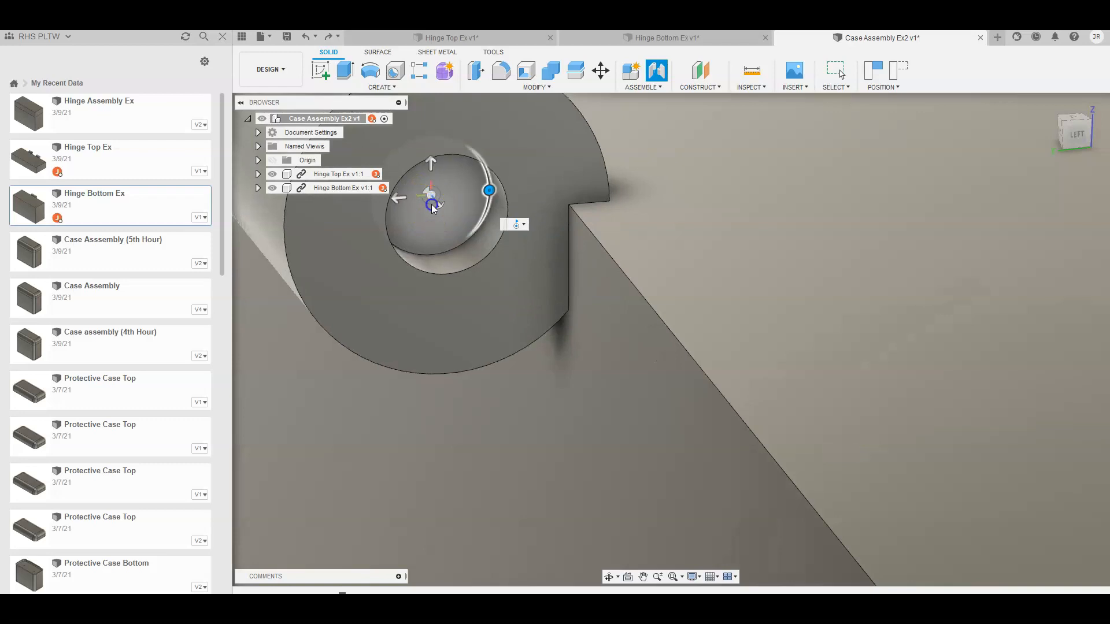
scroll(456, 267, down, 10)
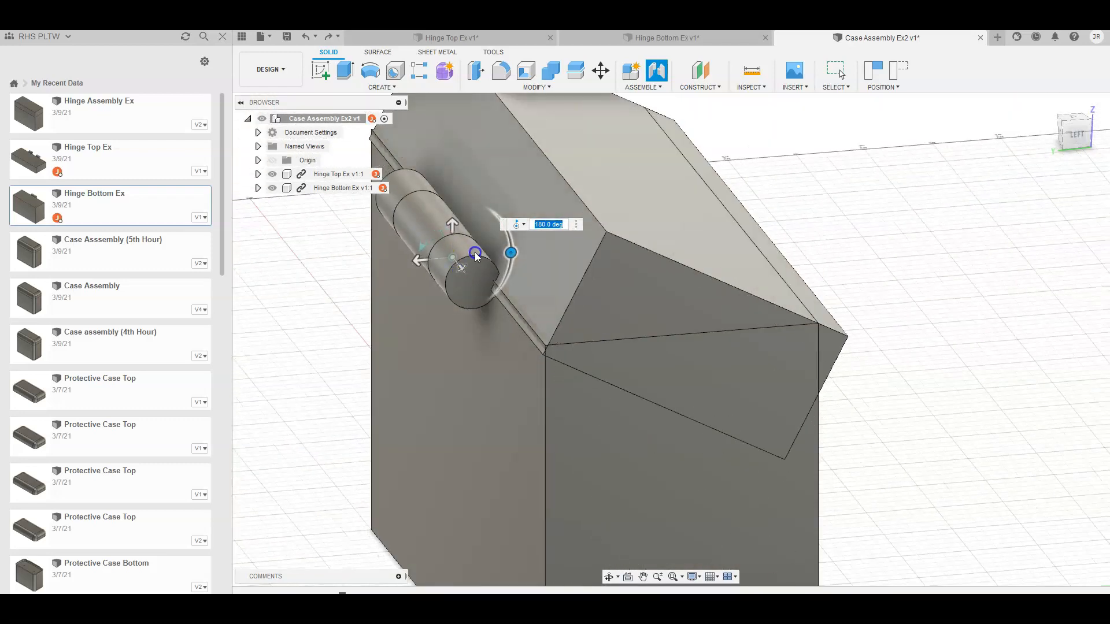
mouse_move(1065, 155)
mouse_down()
mouse_move(1102, 155)
mouse_move(25, 155)
mouse_move(1092, 159)
mouse_move(1063, 161)
mouse_up()
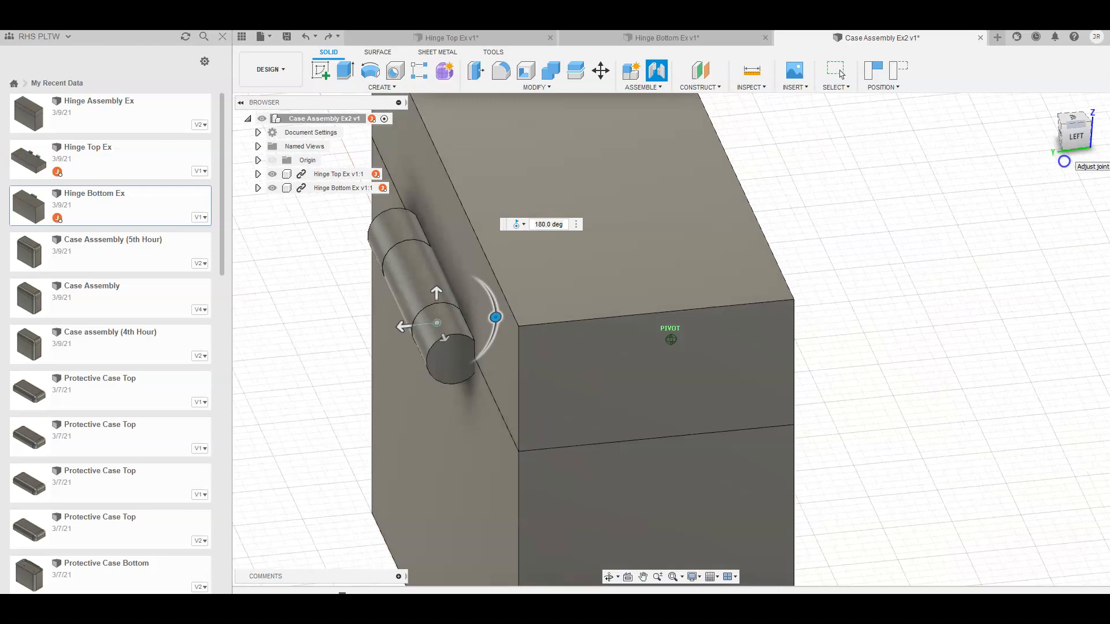
key(Return)
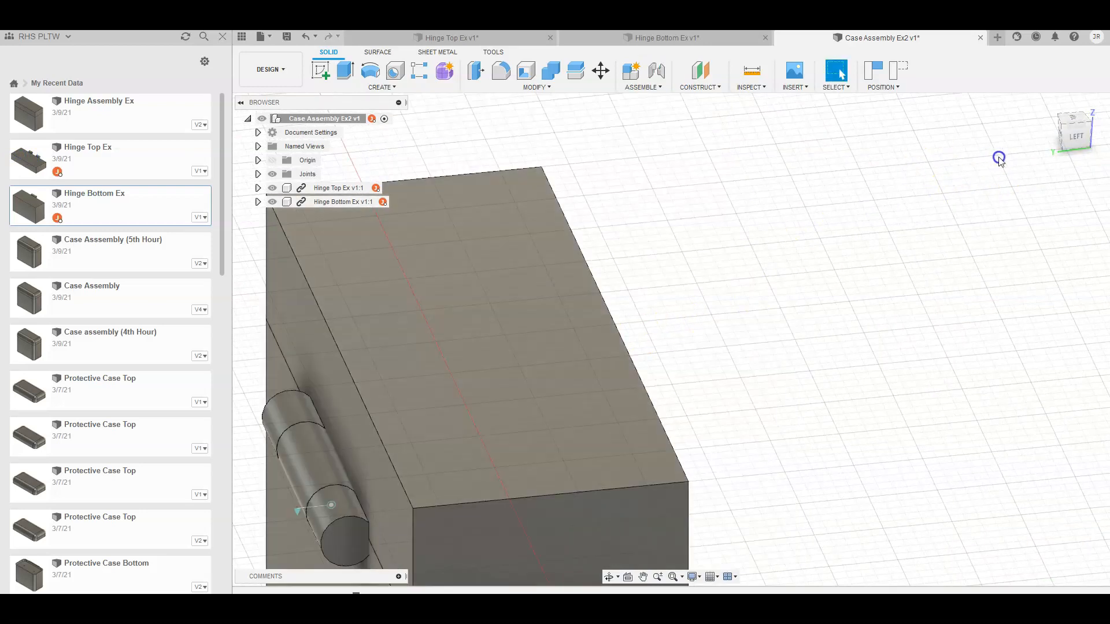
- Open the joint limits of the hinge joint between Hinge Top Ex and Hinge Bottom Ex for editing
click(1066, 148)
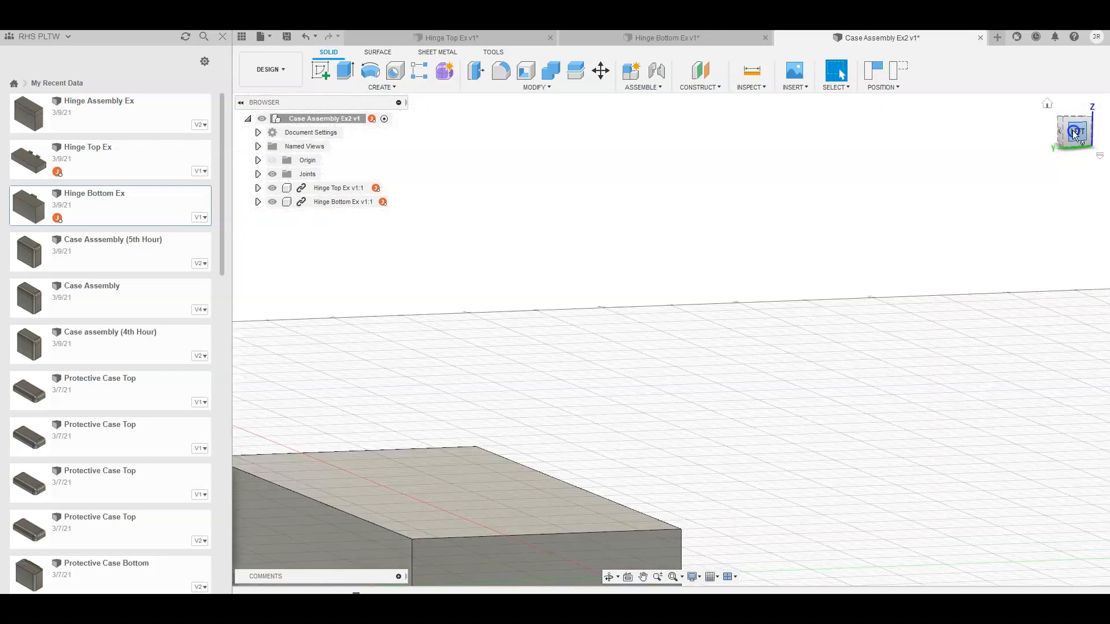
scroll(488, 533, down, 2)
scroll(489, 532, down, 5)
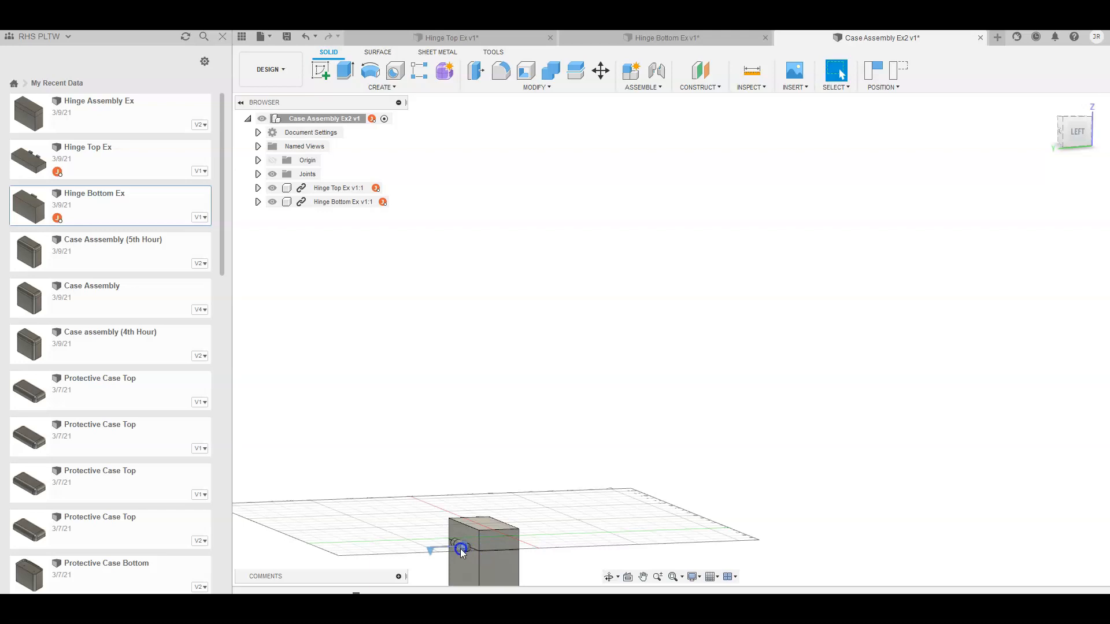
scroll(454, 543, up, 5)
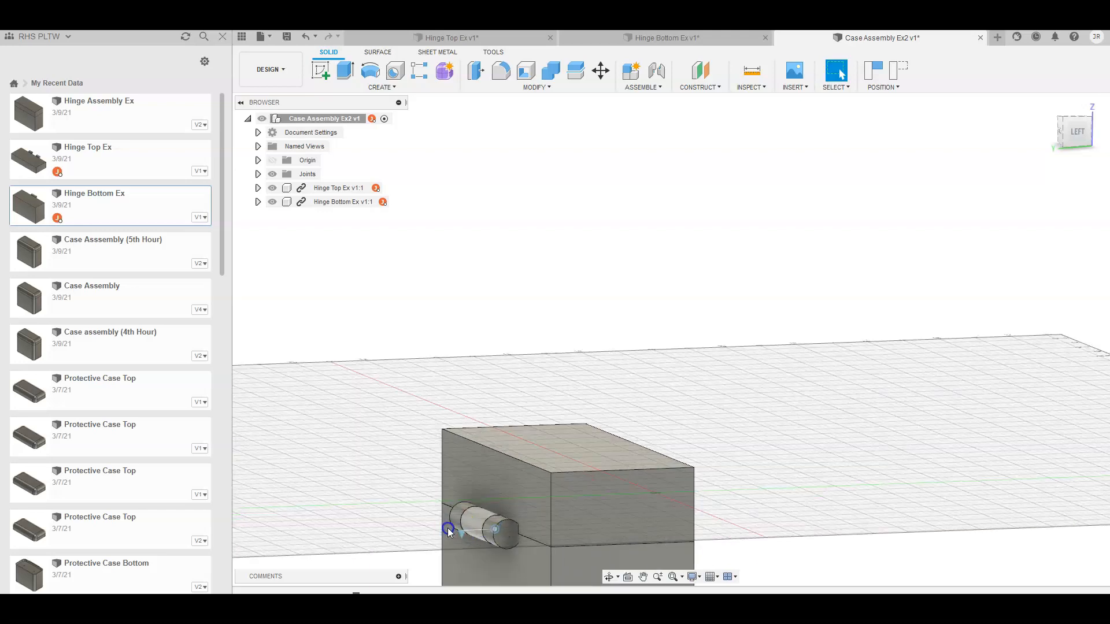
click(460, 529)
right_click(460, 529)
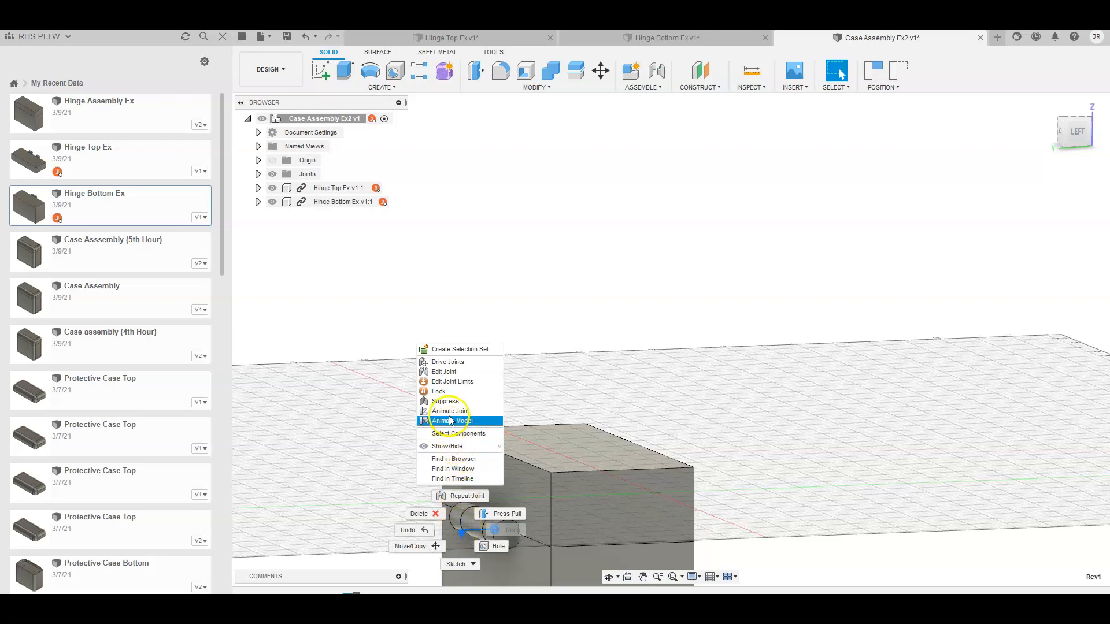
click(451, 382)
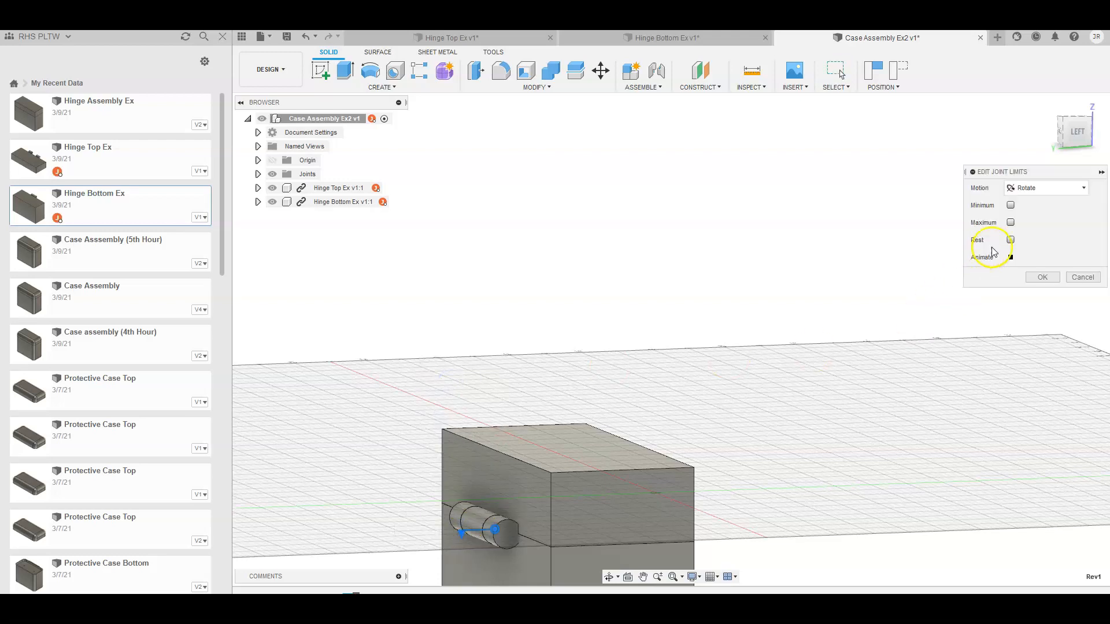
- Try rotation limits of -90 degrees minimum and 0 degrees maximum, toggling the limits to compare the hinge positions
click(1011, 206)
click(1031, 223)
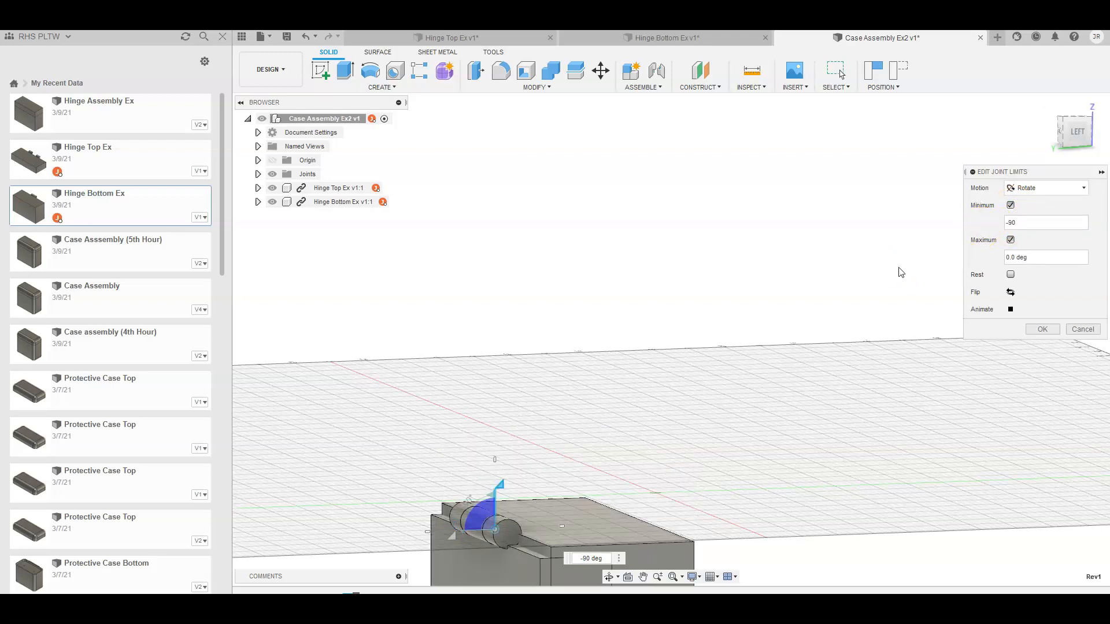
scroll(626, 480, down, 5)
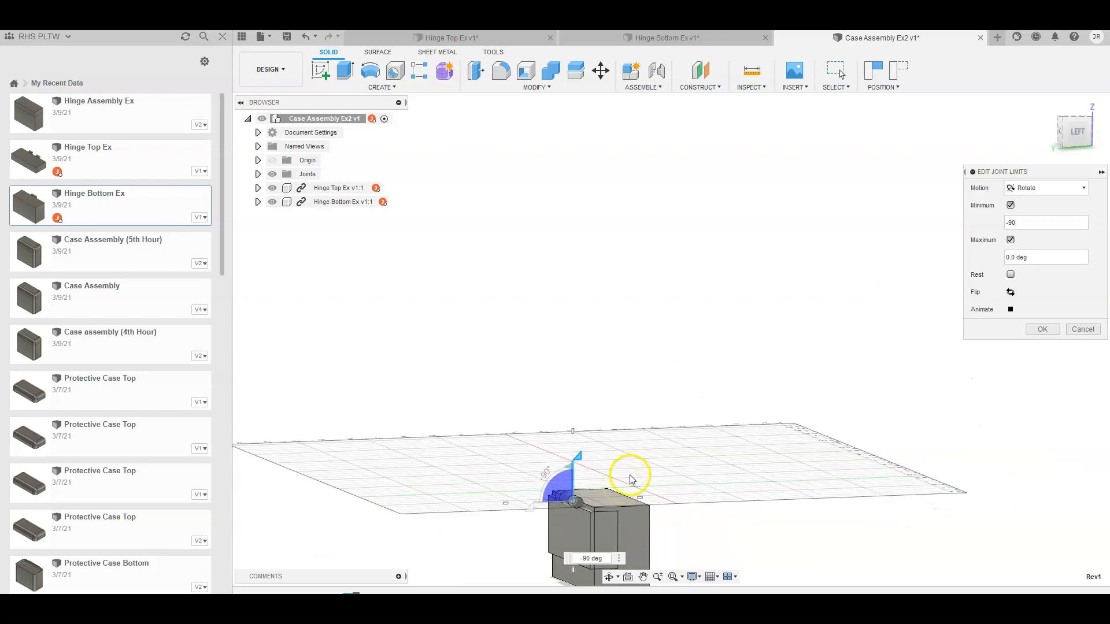
click(1010, 205)
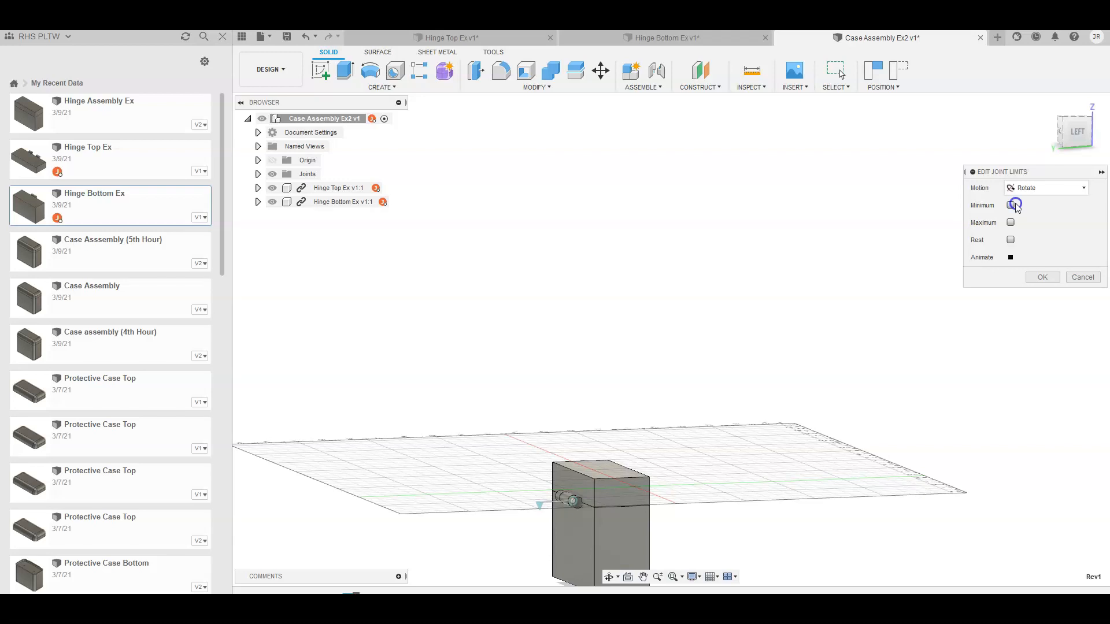
click(1010, 205)
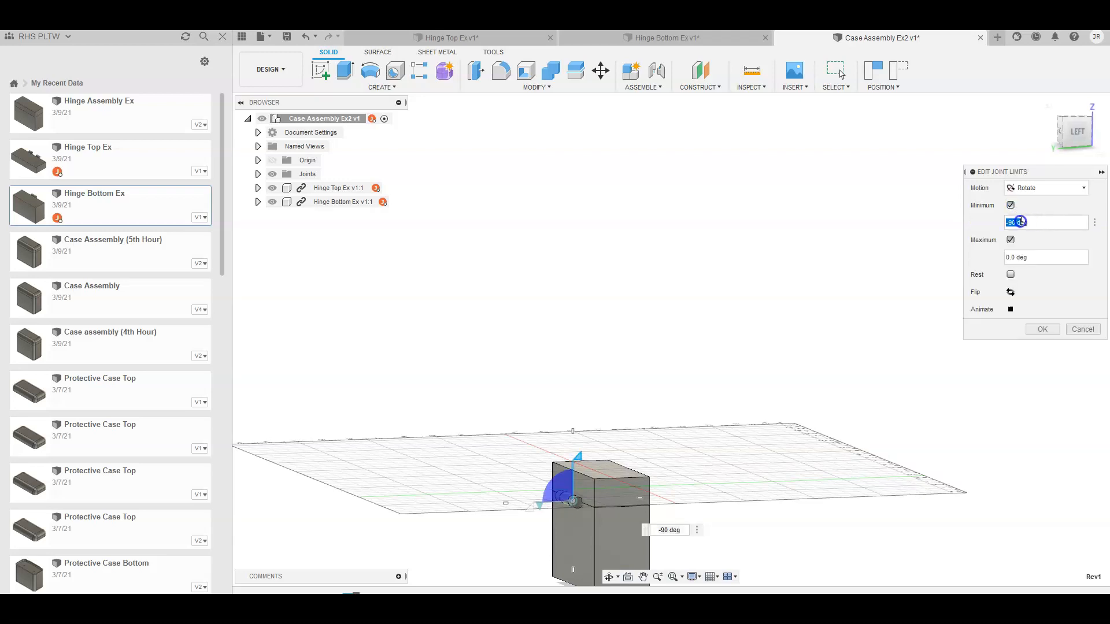
click(1010, 205)
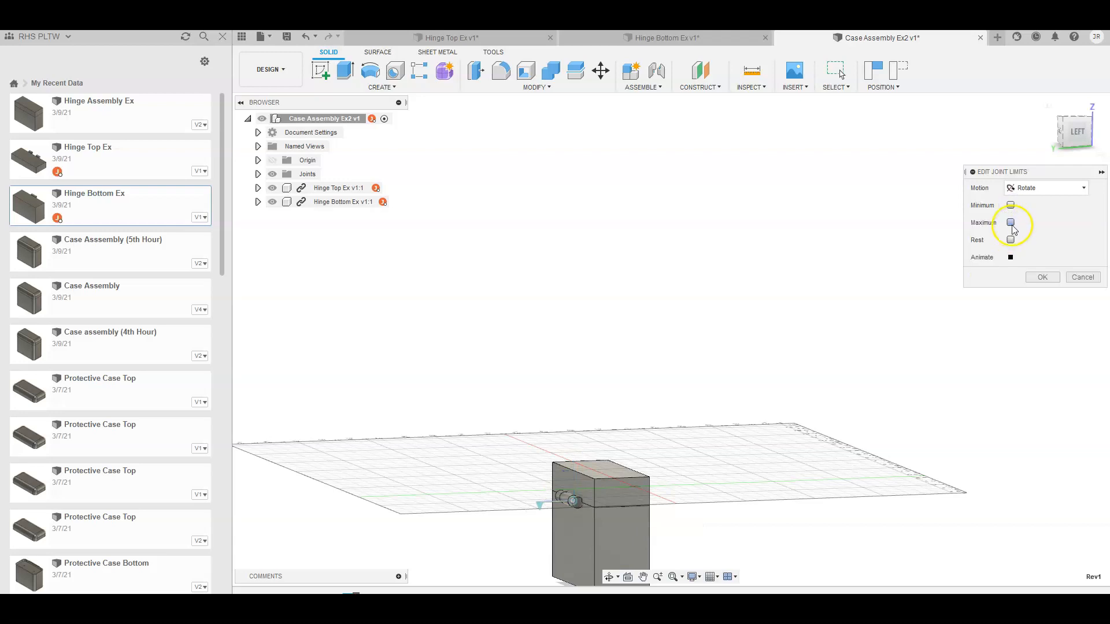
- Limit the hinge joint's rotation to a minimum of 0 and a maximum of 90 degrees, and preview the motion
click(1011, 224)
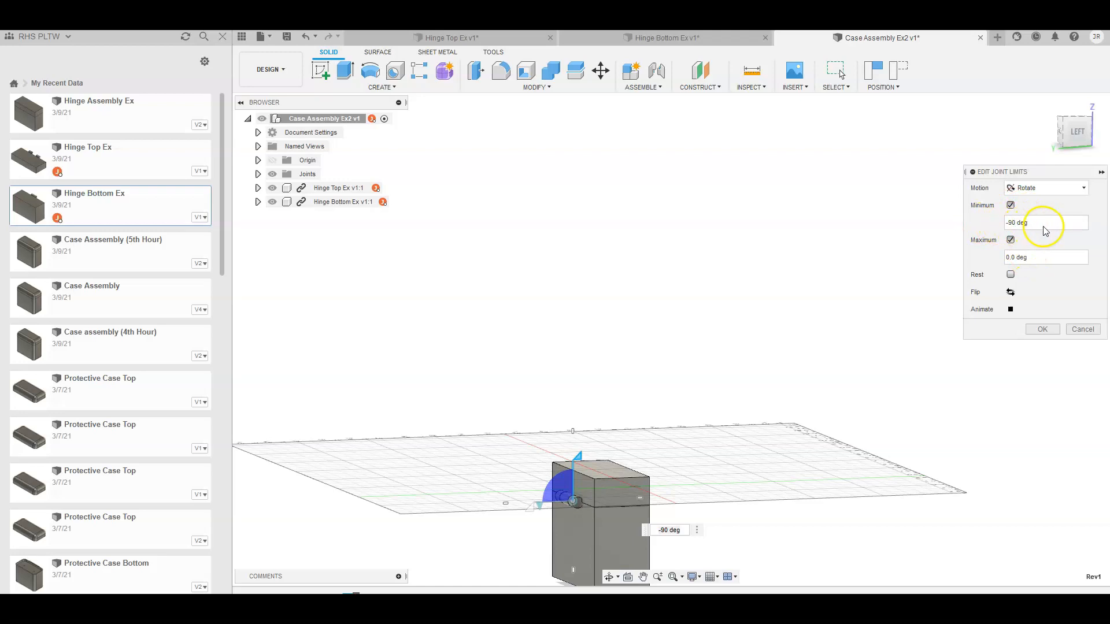
drag(1026, 222, 958, 227)
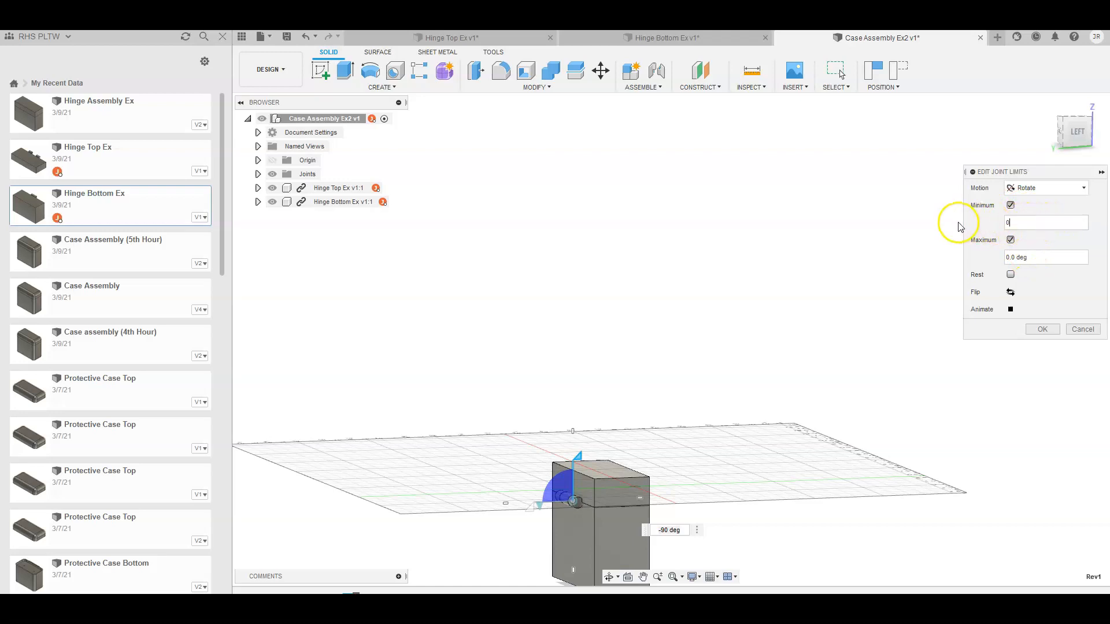
text(0)
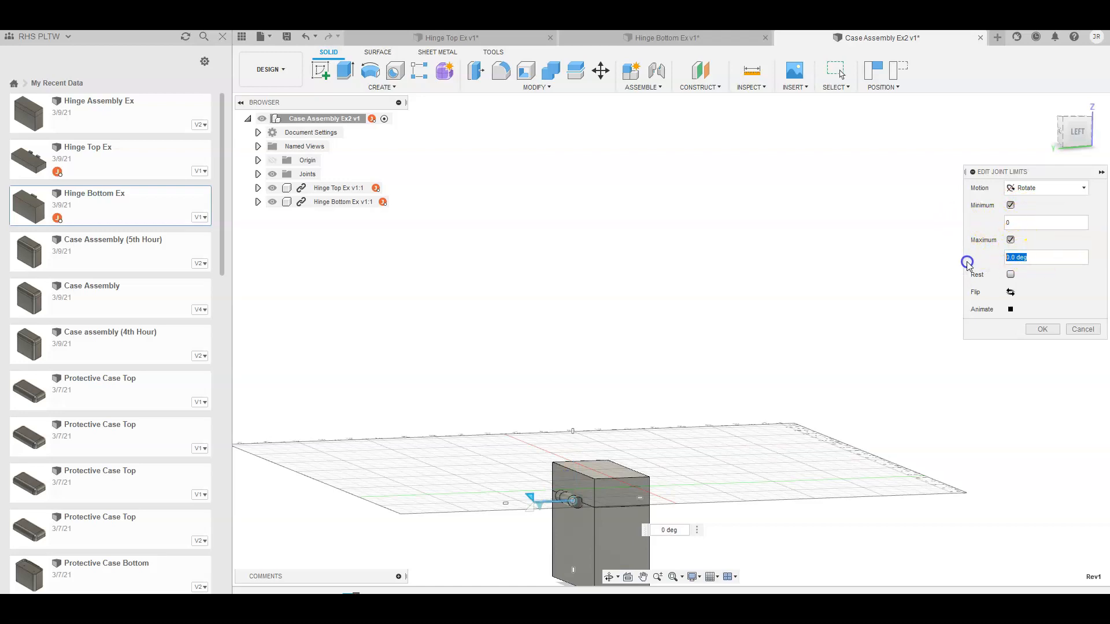
text(90)
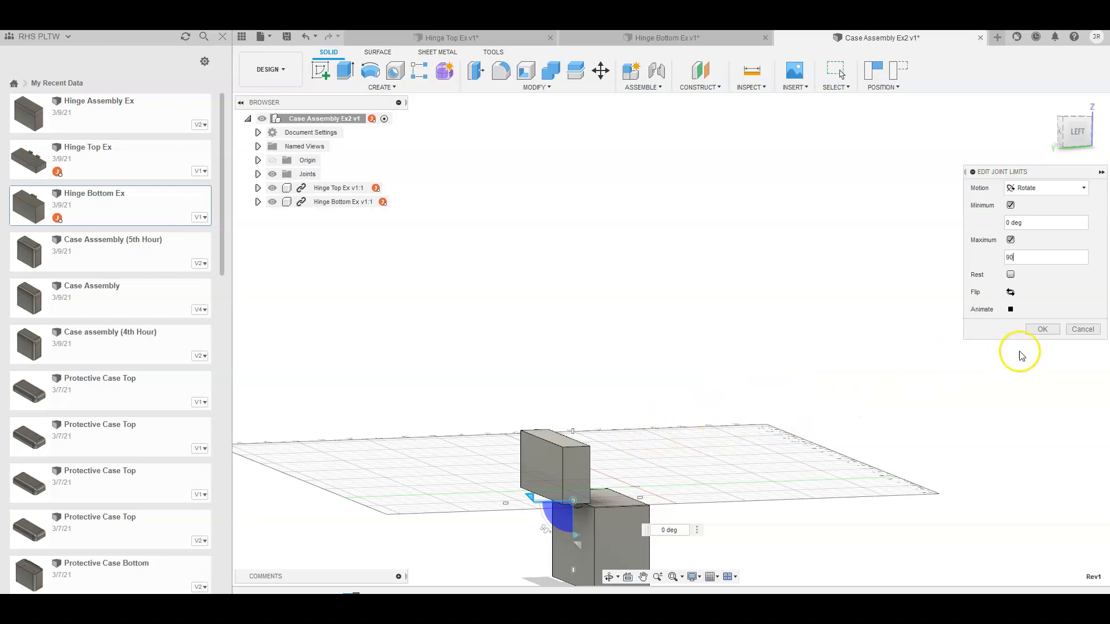
click(1010, 310)
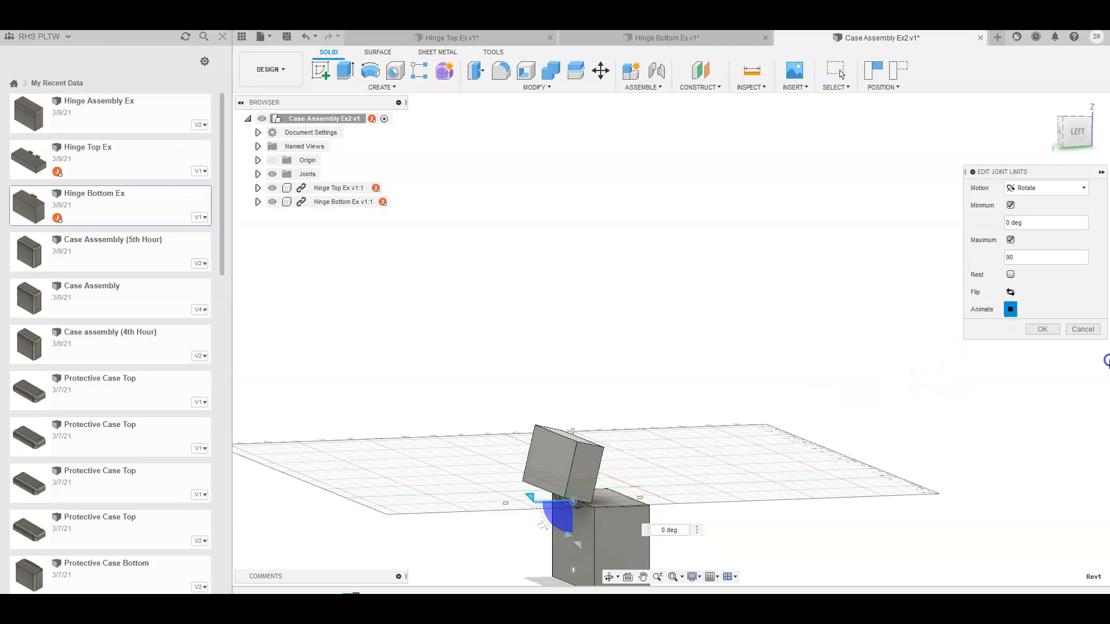
click(1047, 332)
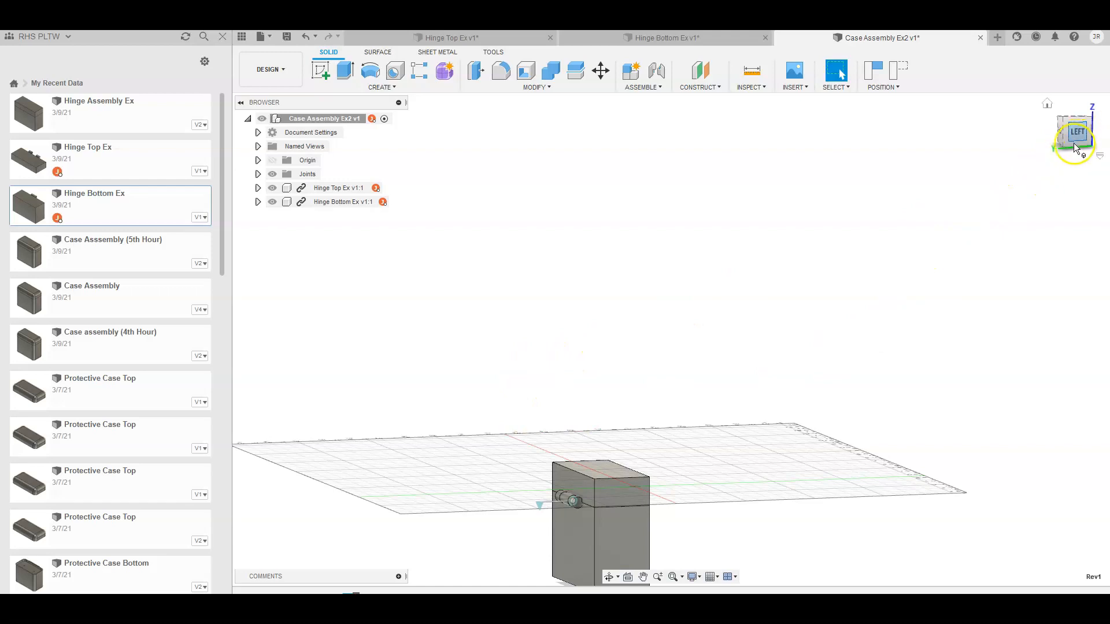
drag(1065, 149, 1102, 146)
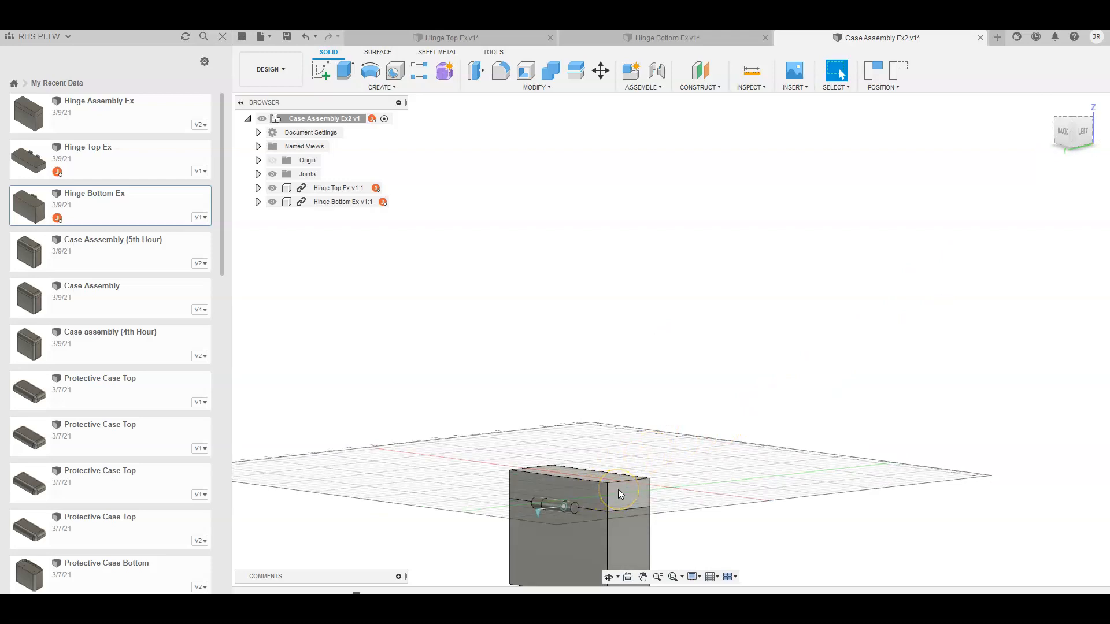
right_click(430, 404)
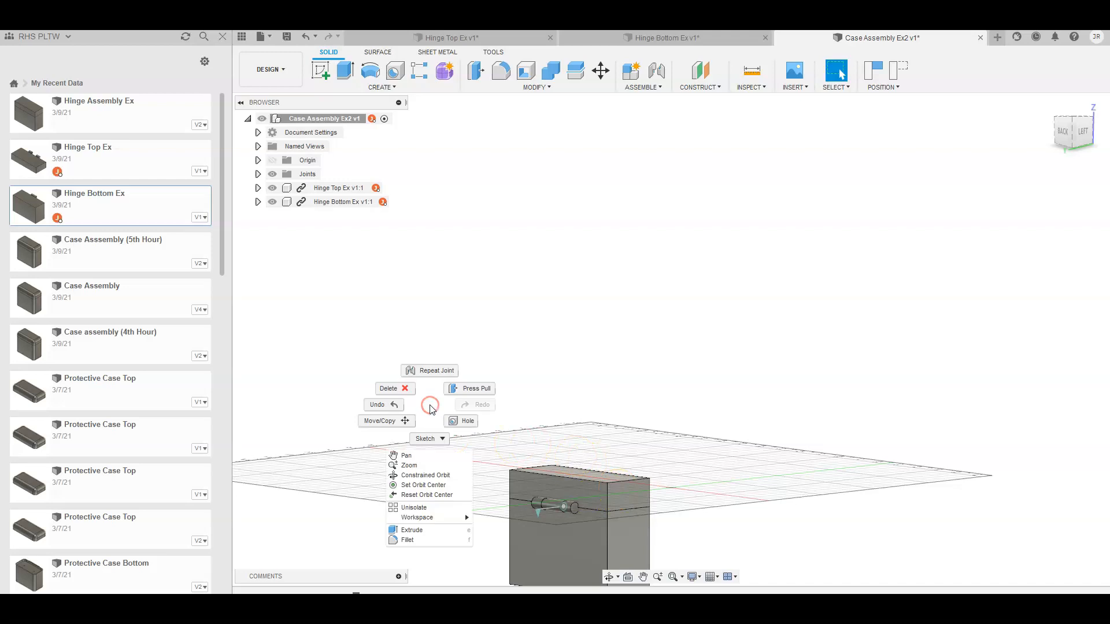
click(392, 426)
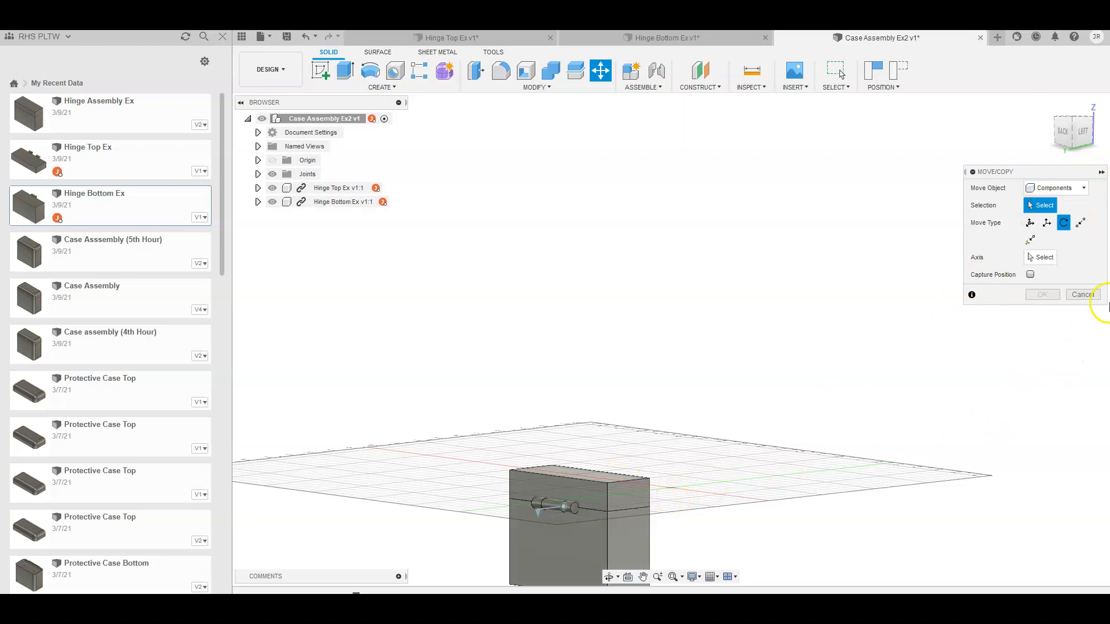
click(1029, 226)
click(1045, 228)
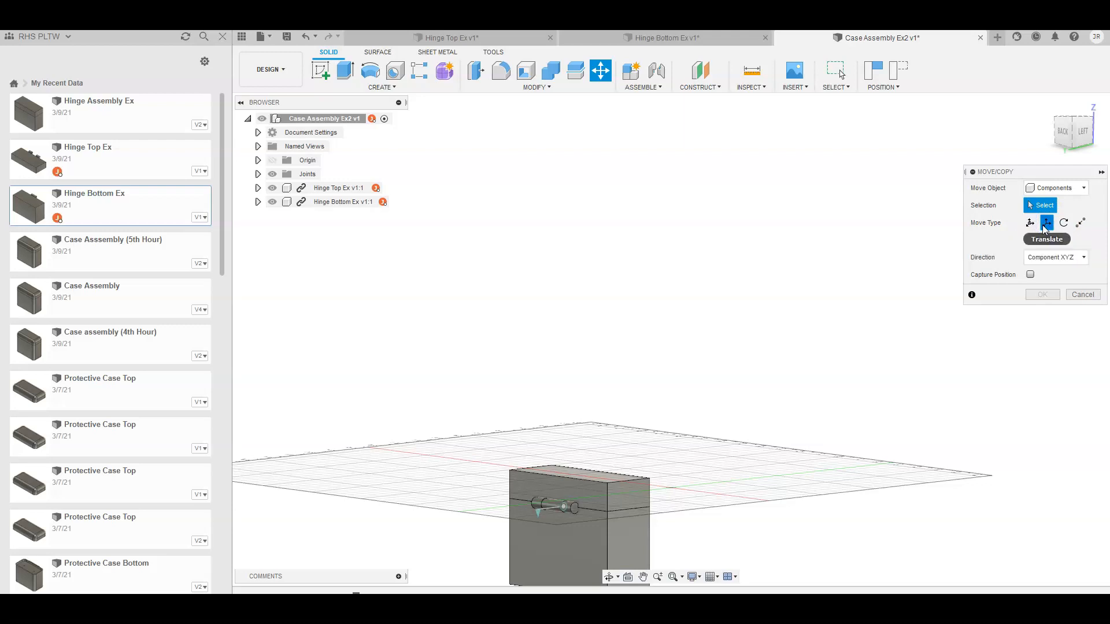
click(1063, 224)
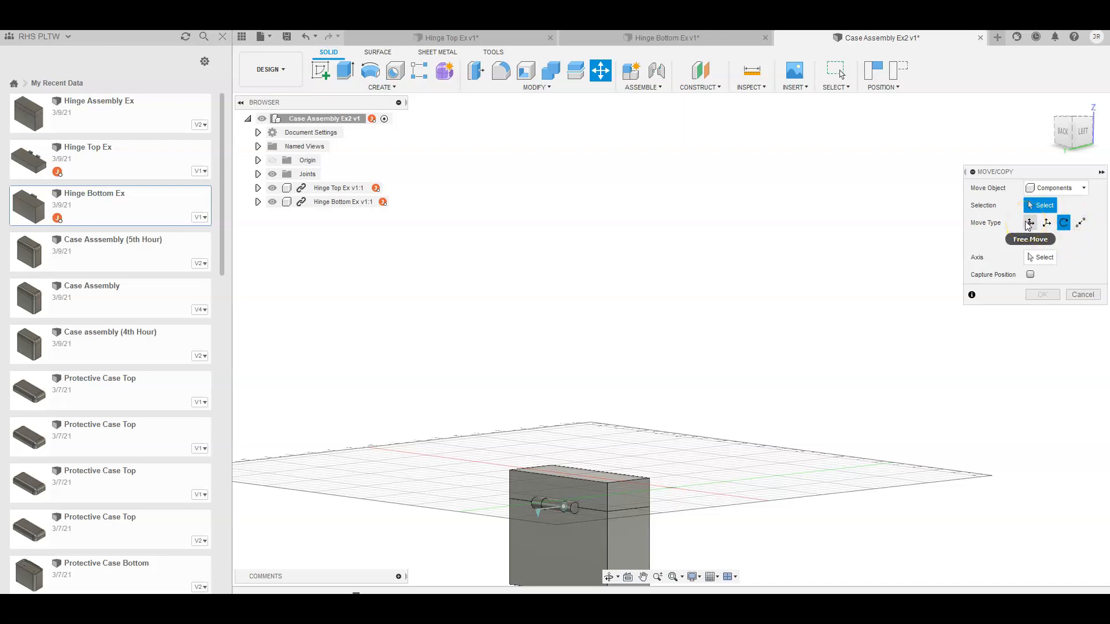
click(1028, 225)
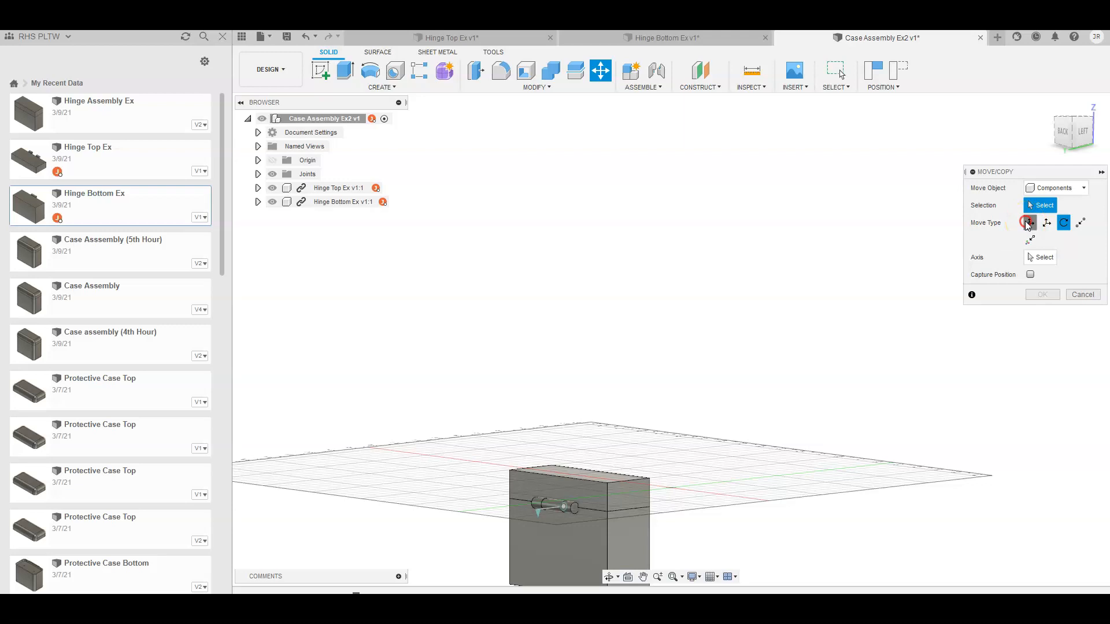
click(1088, 295)
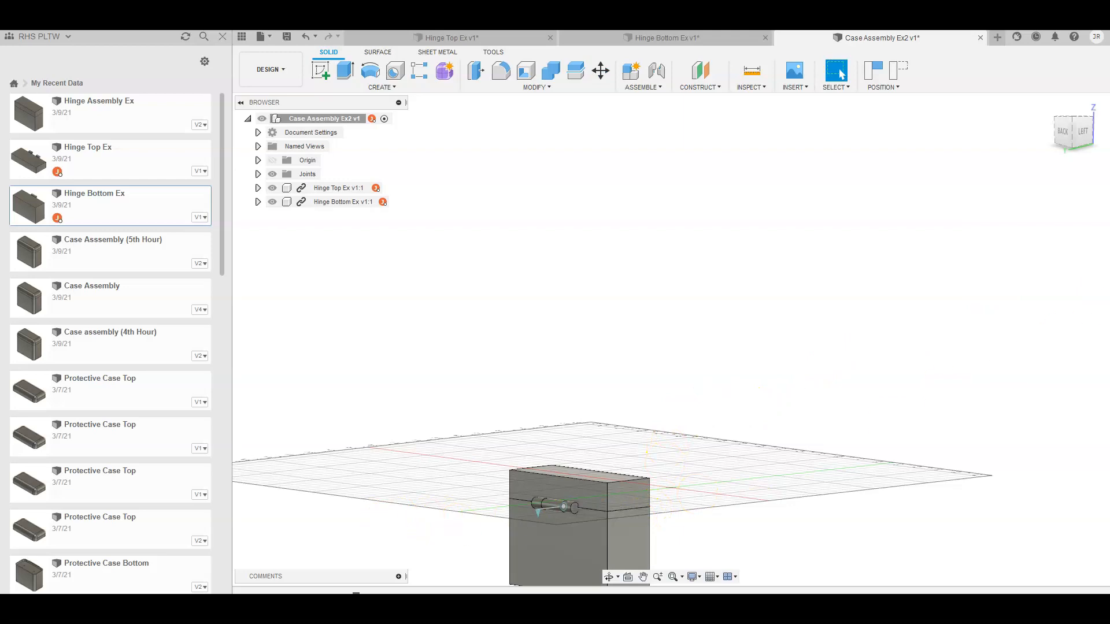
click(642, 577)
drag(661, 509, 657, 388)
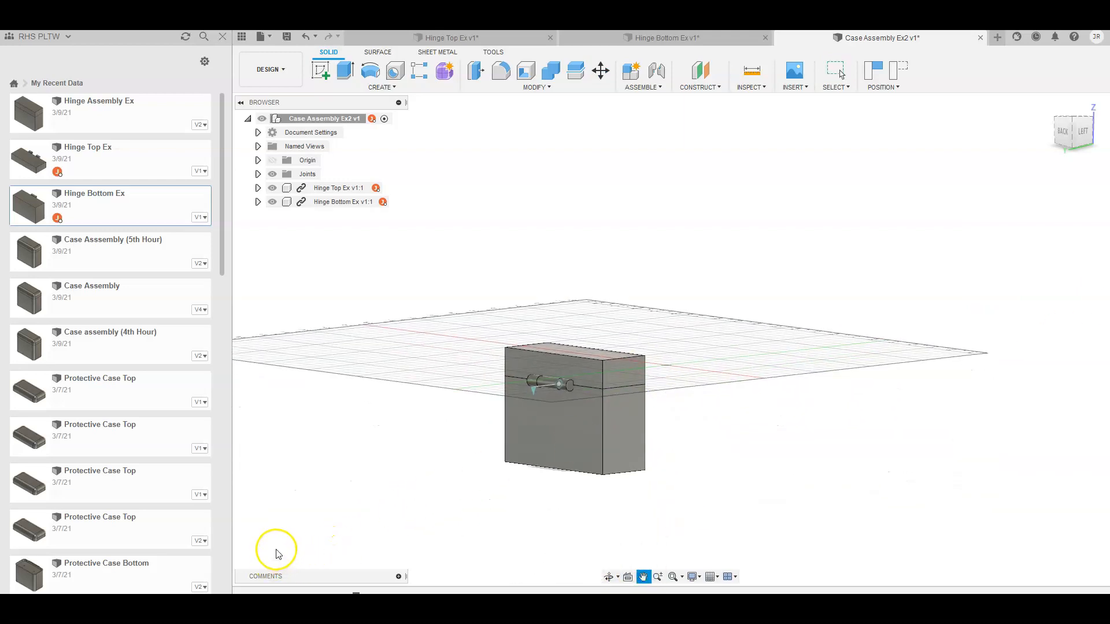